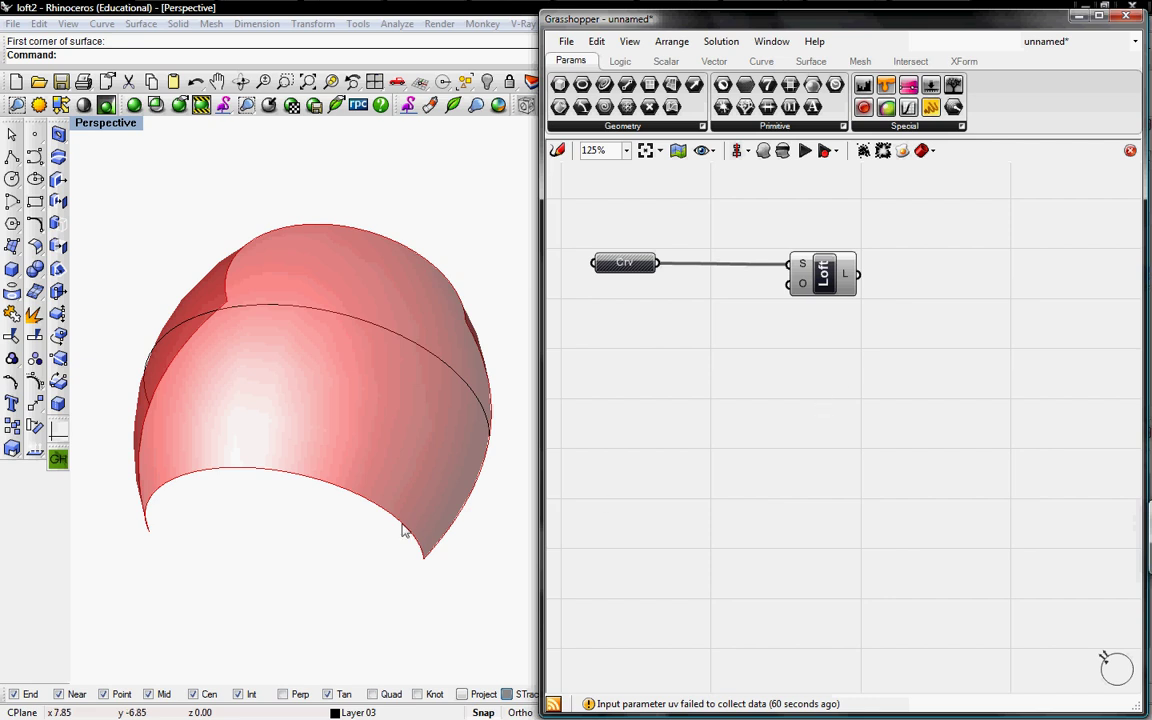
# Step: Add an Evaluate Surface component and feed the lofted surface into its S input
pyautogui.moveTo(404, 532); pyautogui.dragTo(386, 468, button='right')
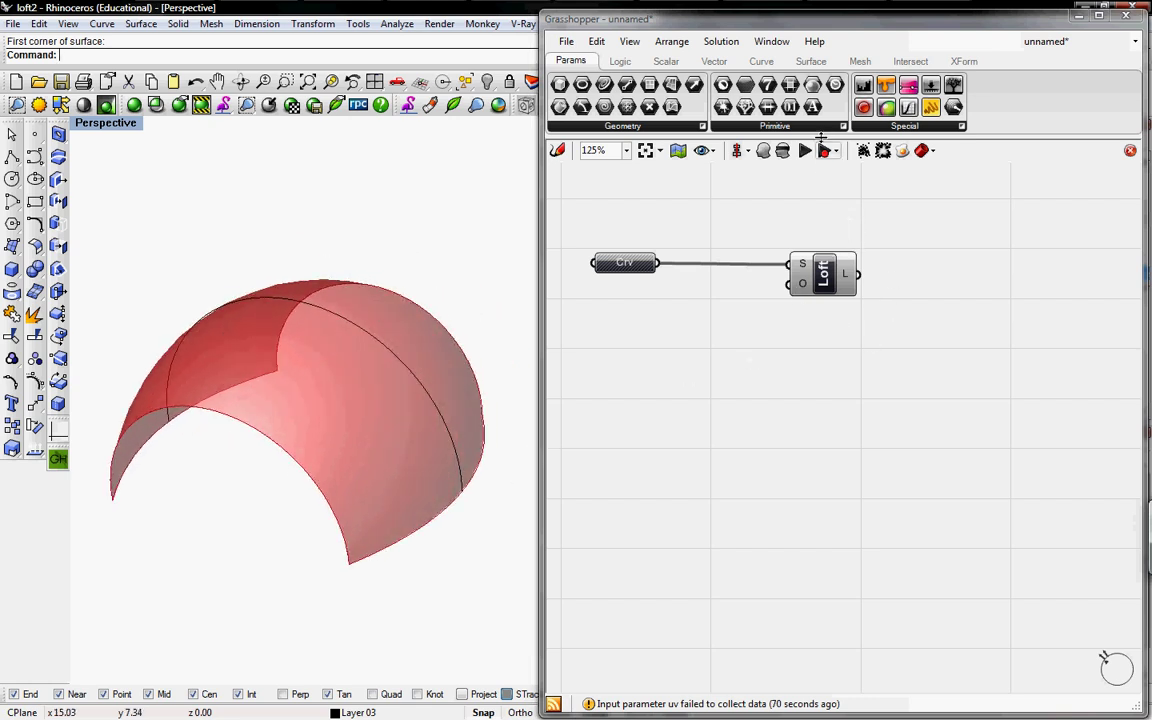
pyautogui.click(811, 61)
pyautogui.click(590, 123)
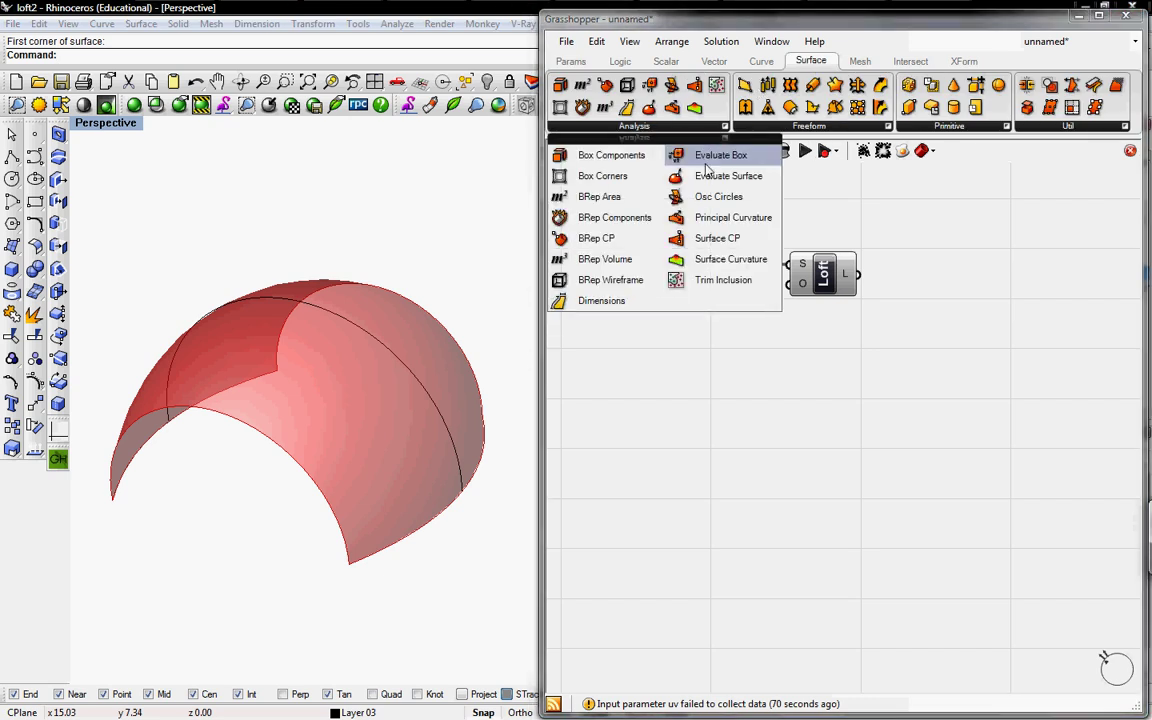
pyautogui.moveTo(711, 183); pyautogui.dragTo(965, 365)
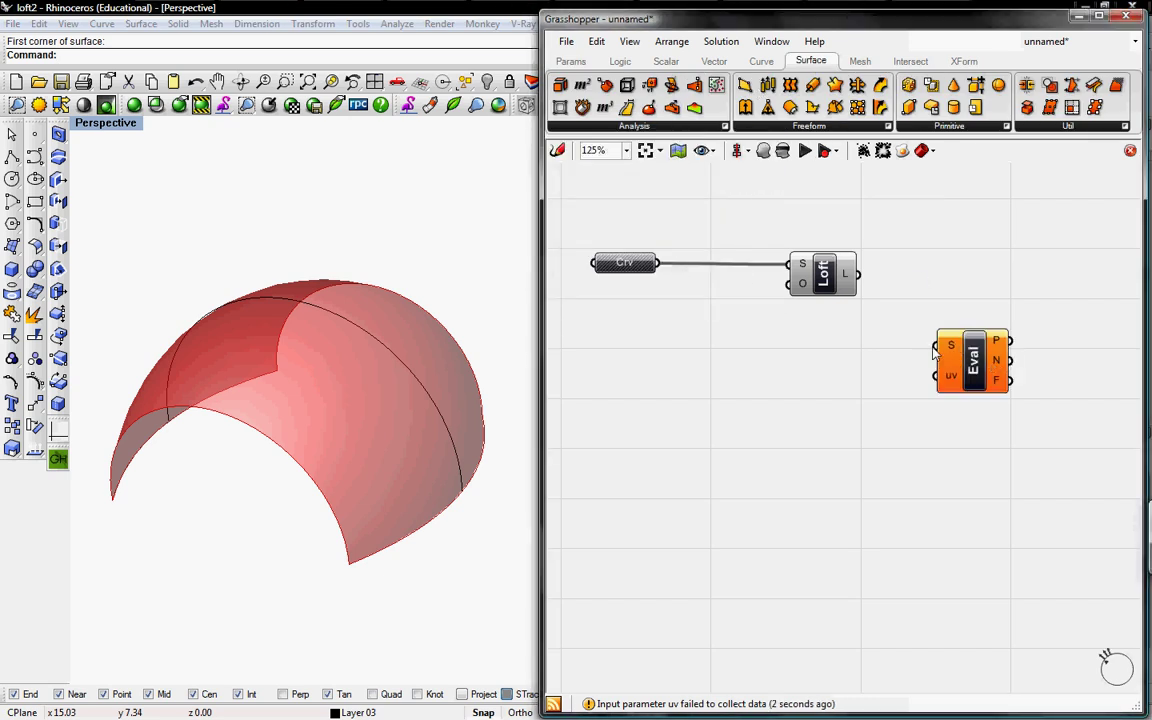
pyautogui.moveTo(858, 274); pyautogui.dragTo(981, 383)
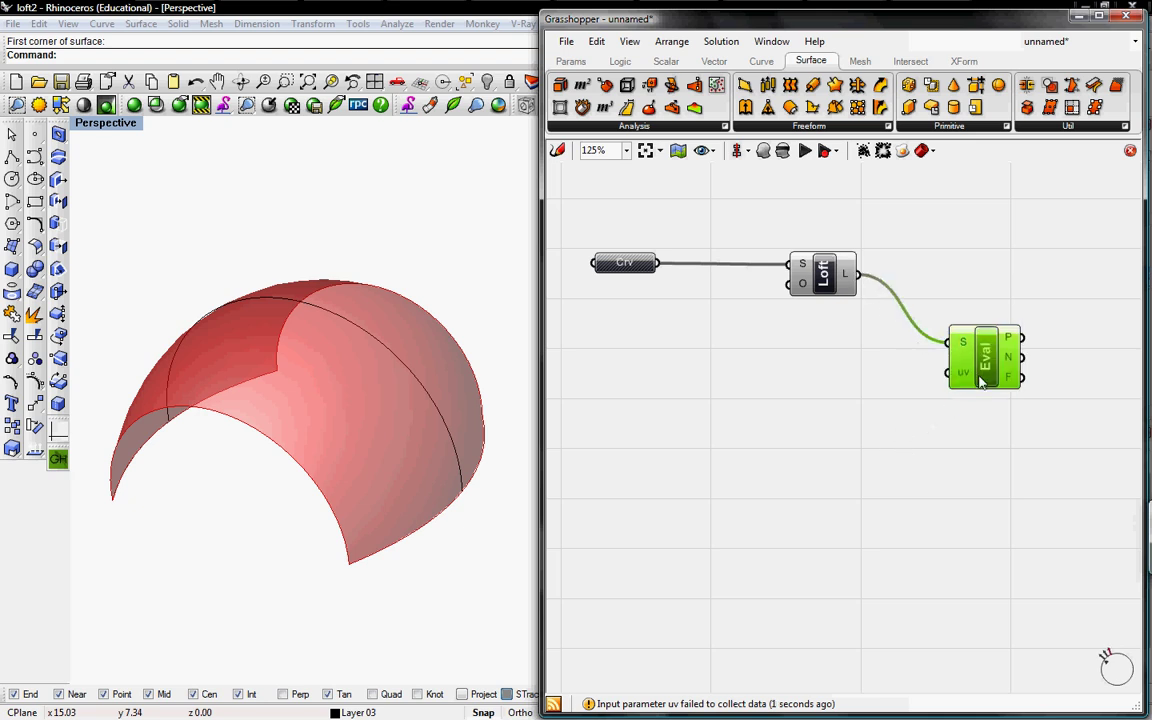
# Step: Add a Point XYZ component and wire it into Evaluate Surface's uv input
pyautogui.click(714, 61)
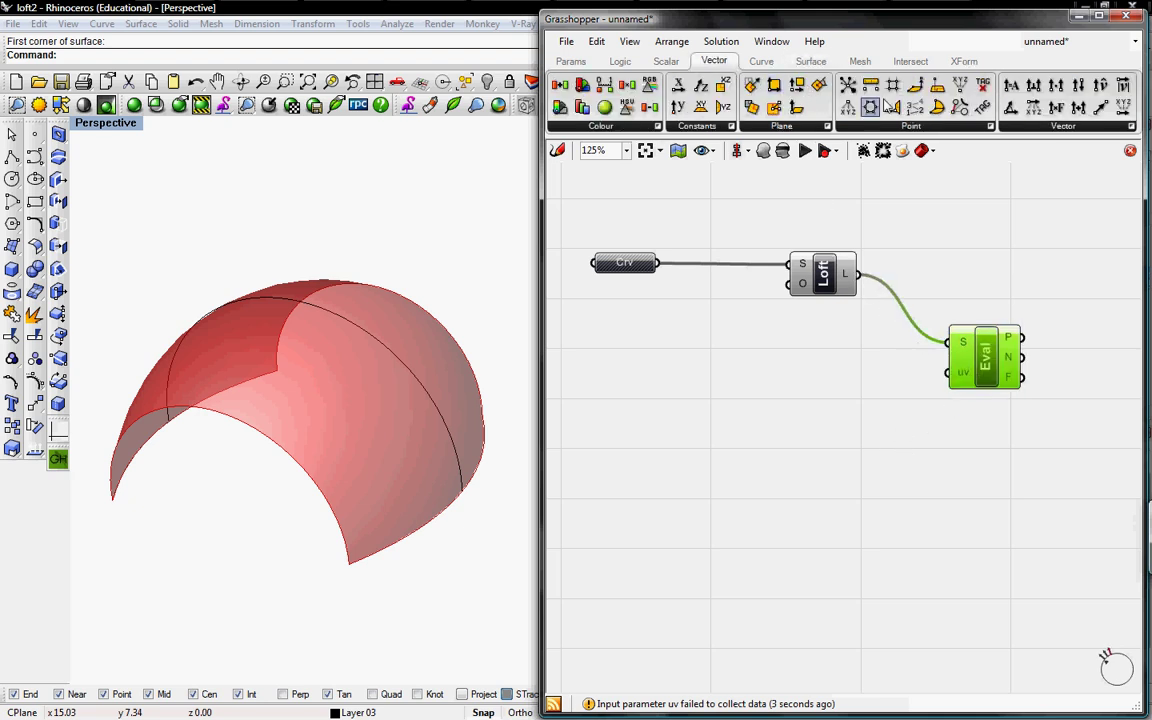
pyautogui.click(910, 126)
pyautogui.click(957, 197)
pyautogui.click(805, 404)
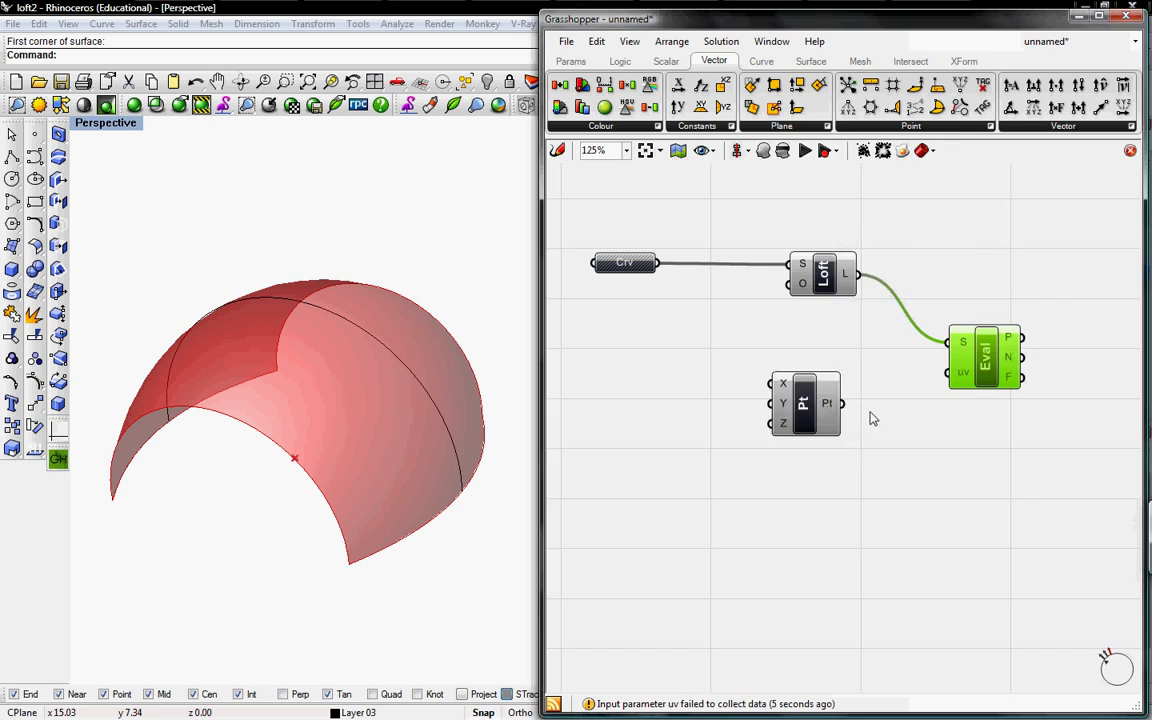
pyautogui.moveTo(845, 405); pyautogui.dragTo(947, 373)
pyautogui.moveTo(800, 400); pyautogui.dragTo(840, 398)
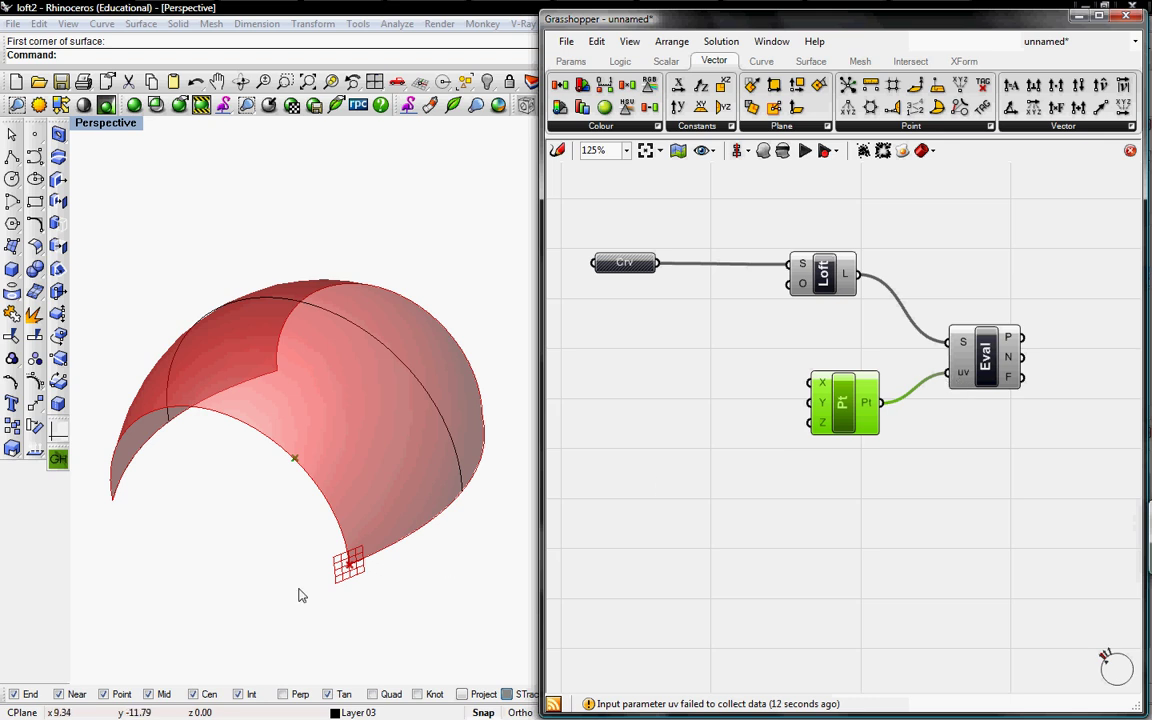
pyautogui.moveTo(317, 518); pyautogui.dragTo(322, 433, button='right')
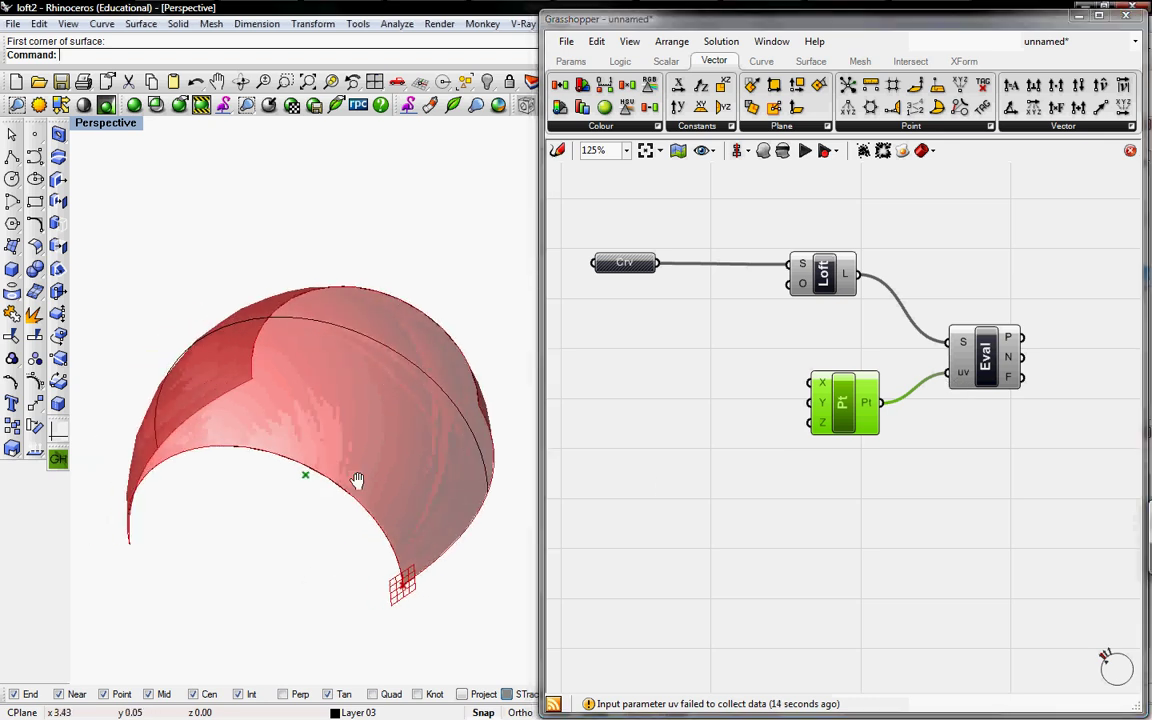
# Step: Add a Number Slider driving the point's X coordinate
pyautogui.click(571, 61)
pyautogui.moveTo(910, 88); pyautogui.dragTo(741, 370)
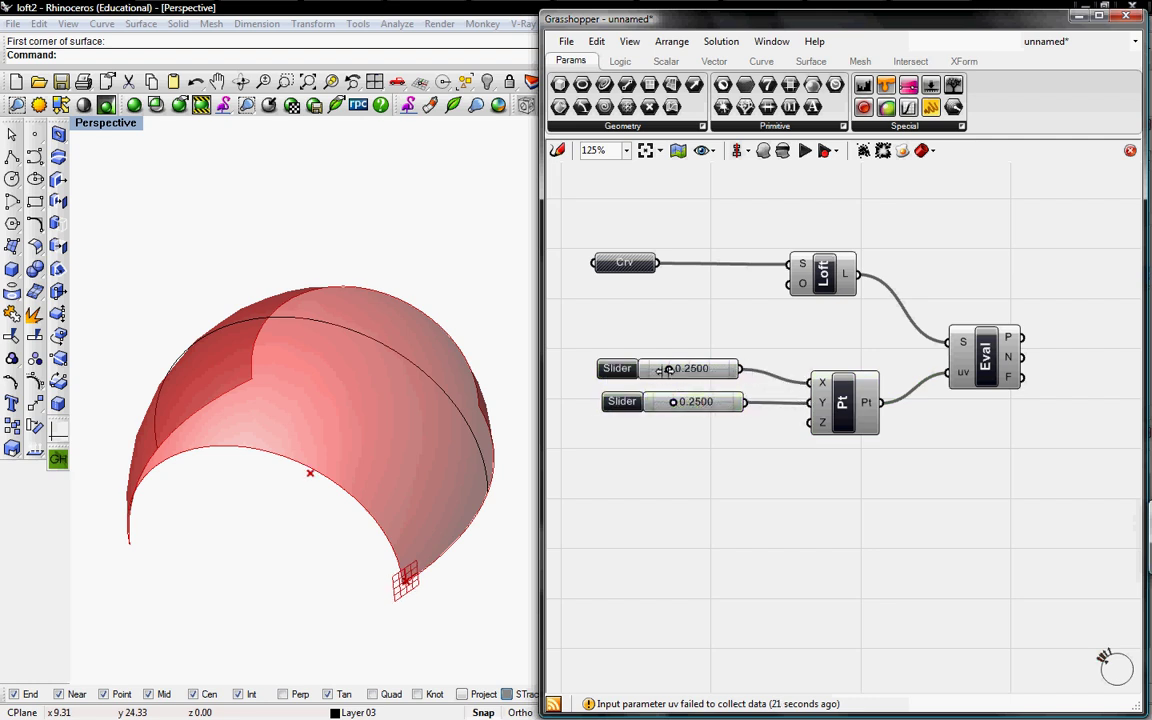
pyautogui.moveTo(668, 370)
pyautogui.mouseDown()
pyautogui.moveTo(728, 370)
pyautogui.moveTo(688, 391)
pyautogui.mouseUp()
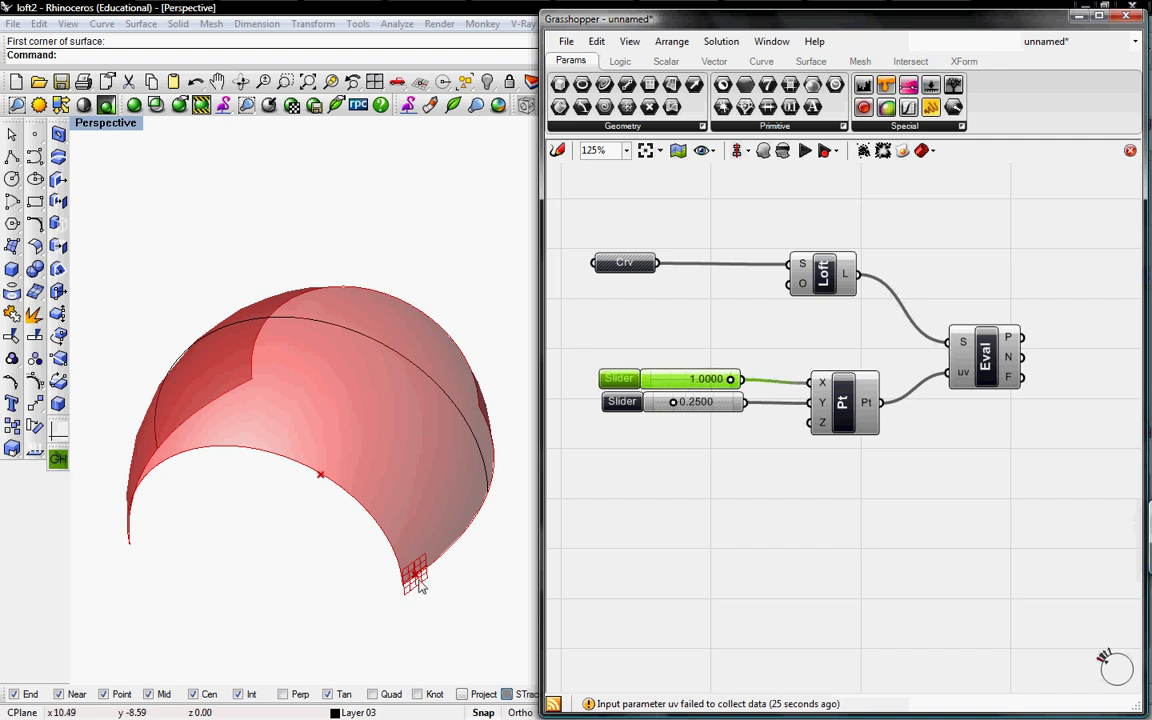
pyautogui.moveTo(393, 460); pyautogui.dragTo(396, 522, button='right')
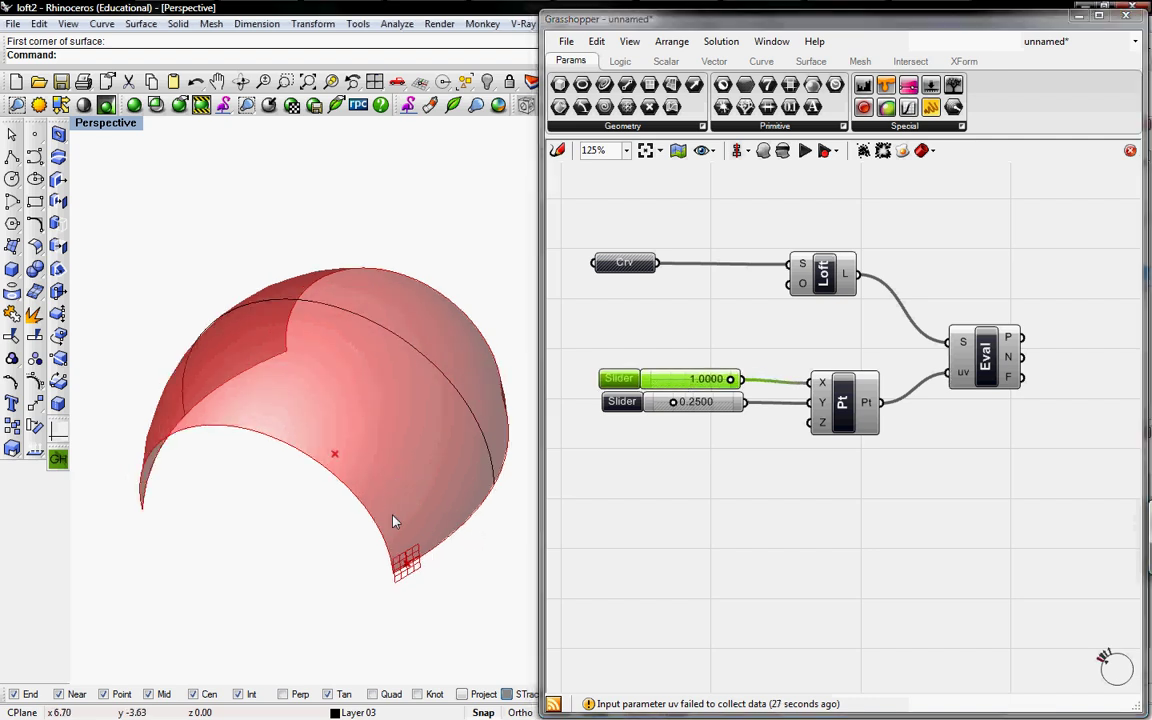
# Step: Reparameterize the surface input and set the X and Y sliders to 0.4237 and 0.4588
pyautogui.rightClick(966, 346)
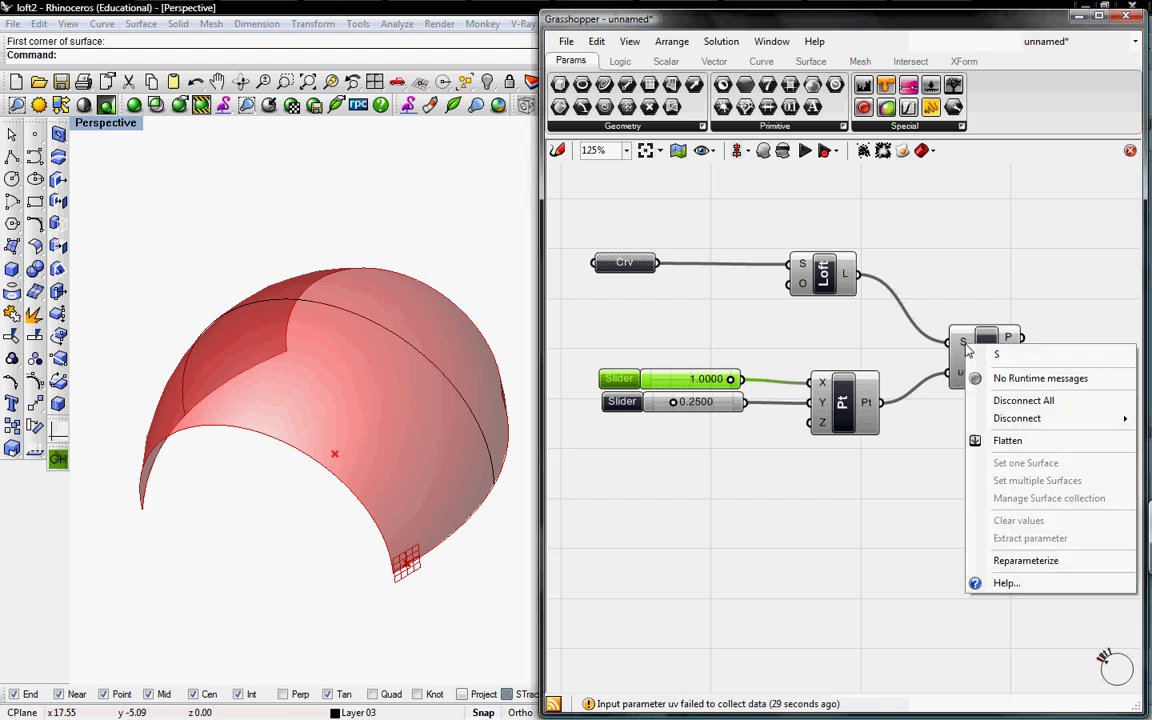
pyautogui.click(982, 562)
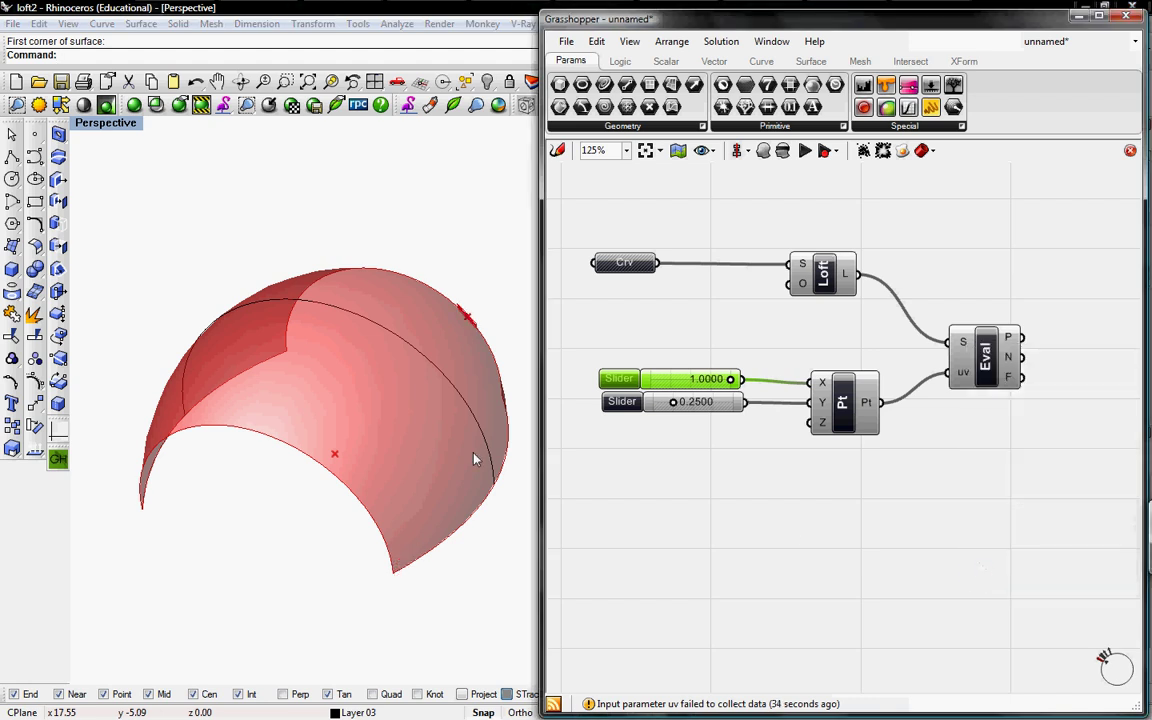
pyautogui.moveTo(731, 379); pyautogui.dragTo(684, 383)
pyautogui.moveTo(309, 327); pyautogui.dragTo(345, 330, button='right')
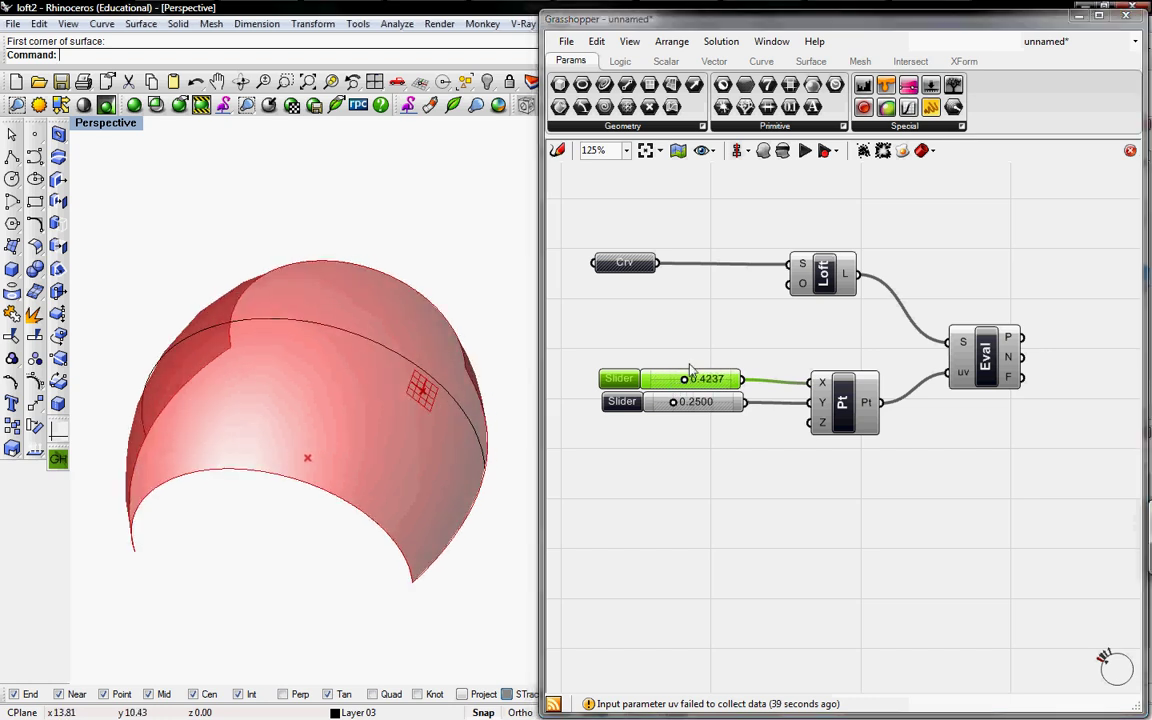
pyautogui.moveTo(672, 402); pyautogui.dragTo(689, 404)
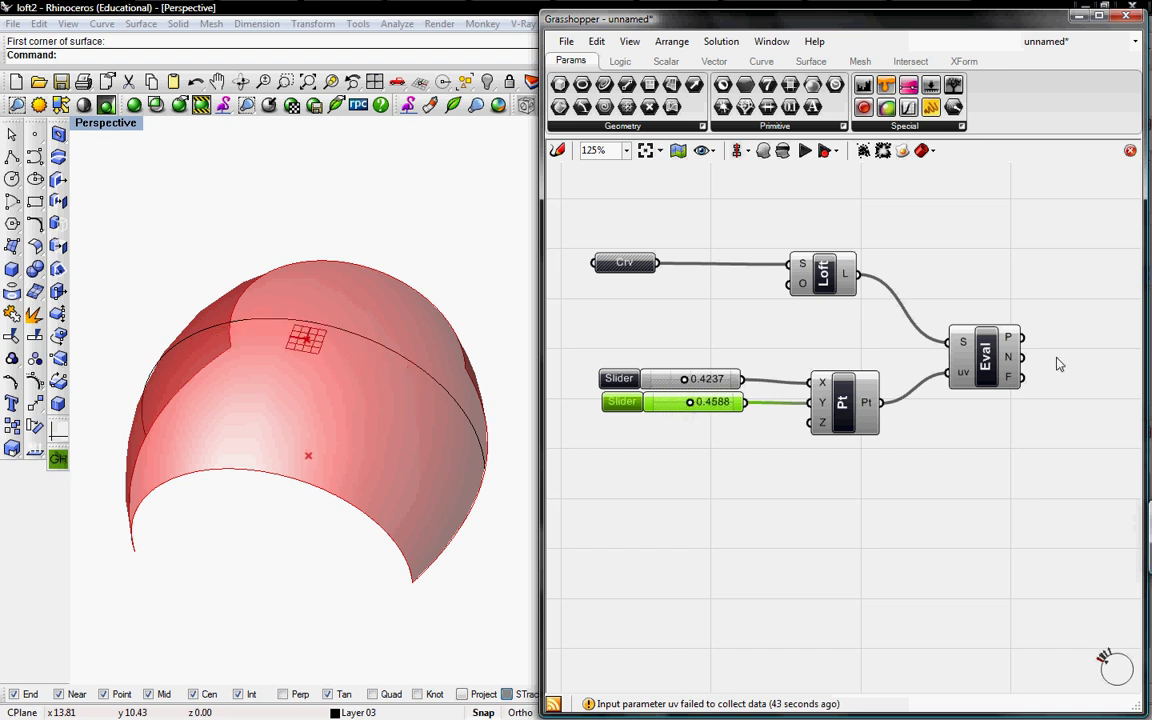
# Step: Set the Grasshopper canvas zoom to 150%
pyautogui.moveTo(1059, 365); pyautogui.dragTo(994, 347, button='right')
pyautogui.click(626, 150)
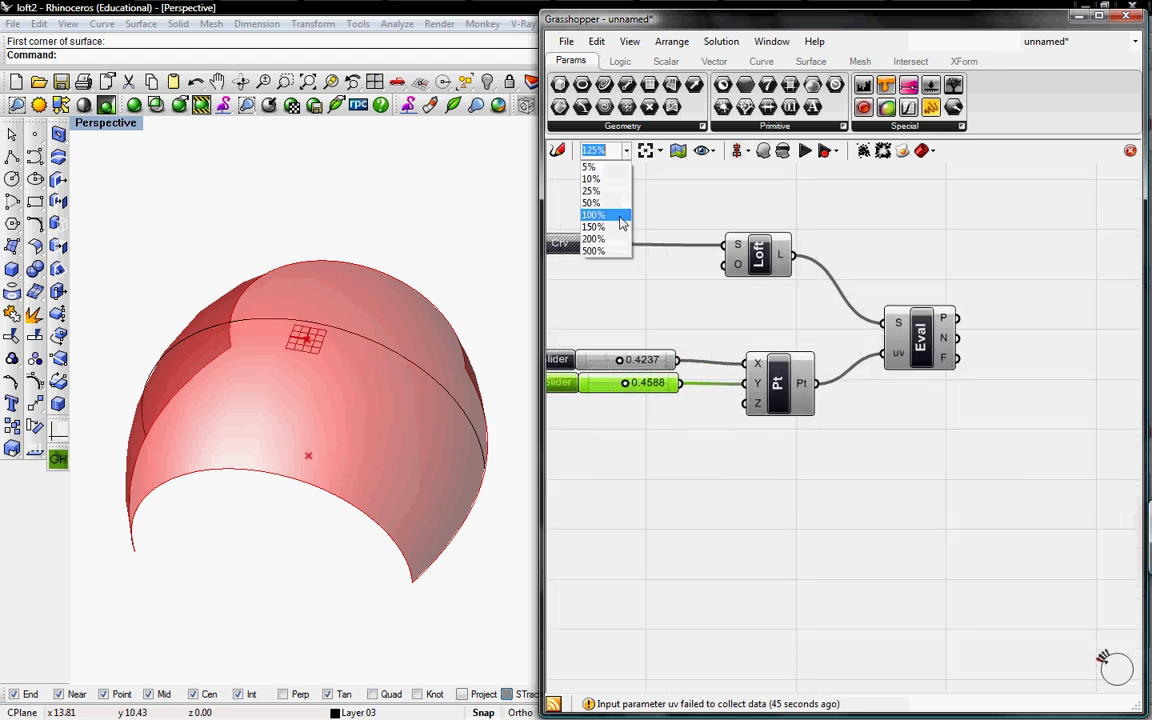
pyautogui.click(610, 227)
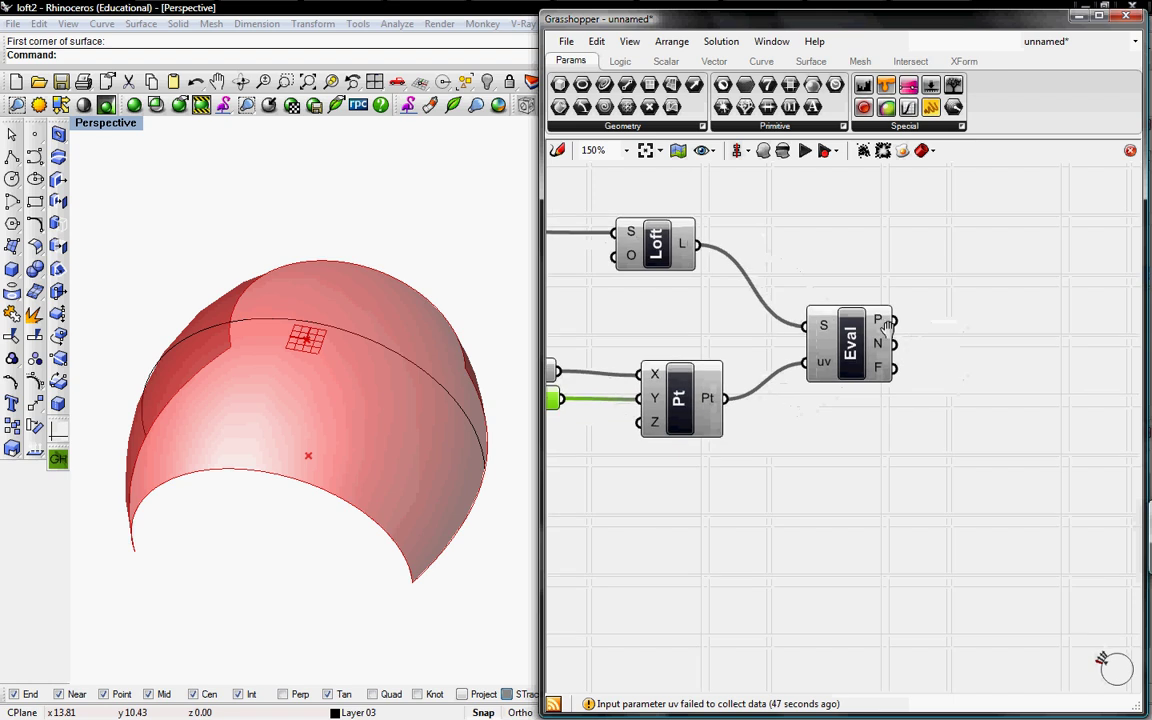
pyautogui.moveTo(368, 334)
pyautogui.mouseDown(button='right')
pyautogui.moveTo(355, 288)
pyautogui.moveTo(352, 340)
pyautogui.mouseUp(button='right')
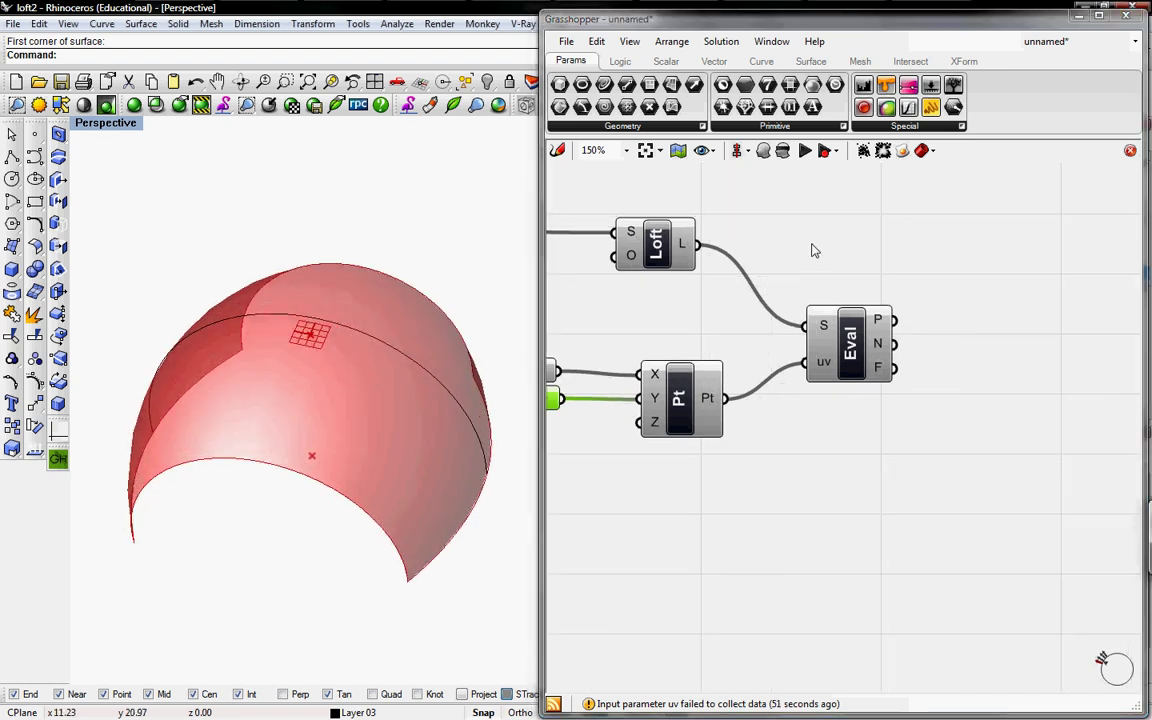
# Step: Add a vector Multiply component and wire Evaluate Surface's N output into its V input
pyautogui.click(714, 61)
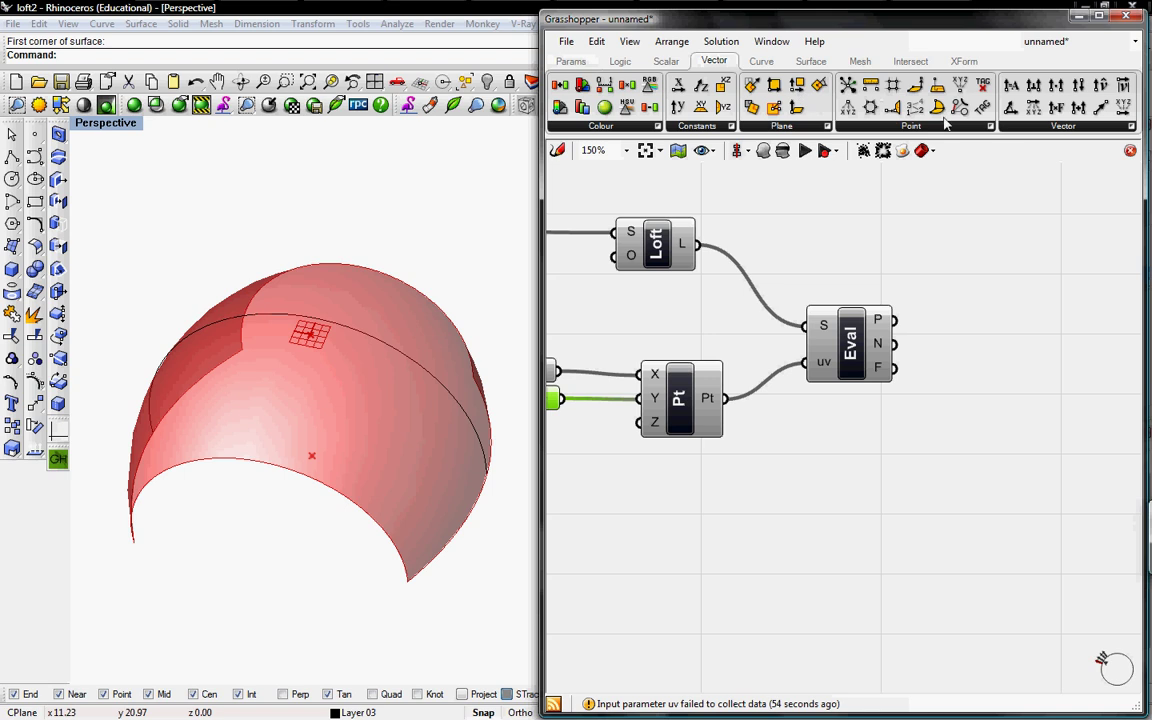
pyautogui.click(1023, 128)
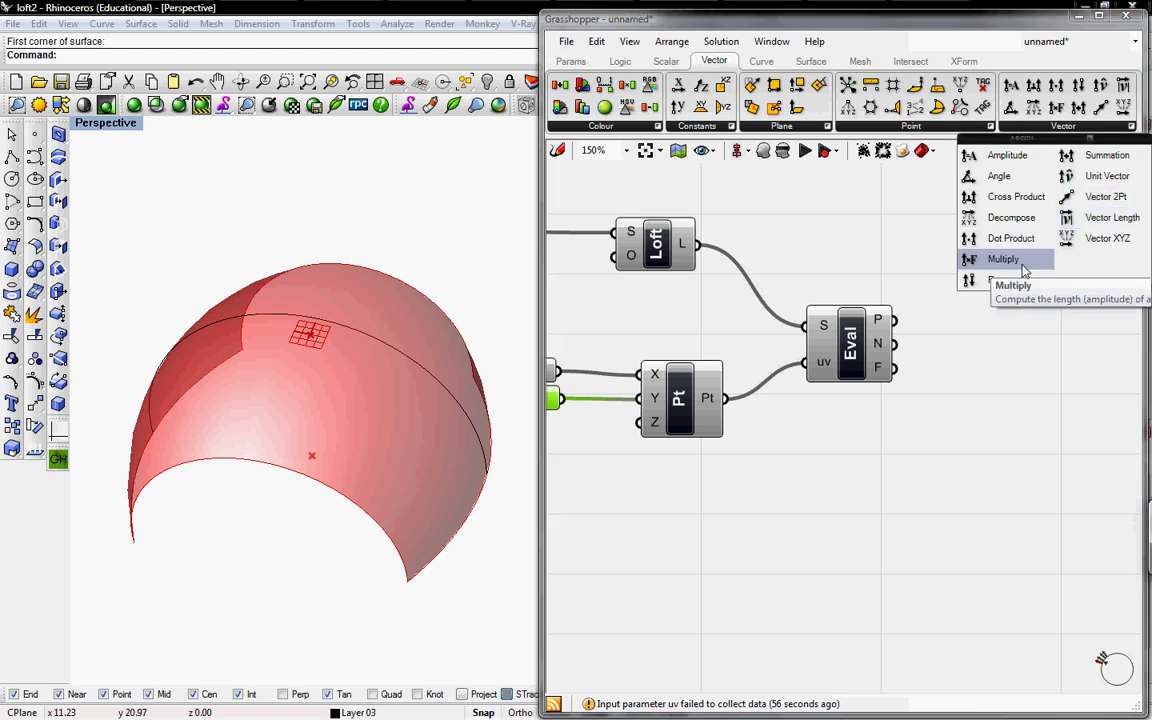
pyautogui.click(940, 258)
pyautogui.click(1022, 360)
pyautogui.moveTo(1023, 369); pyautogui.dragTo(1036, 400)
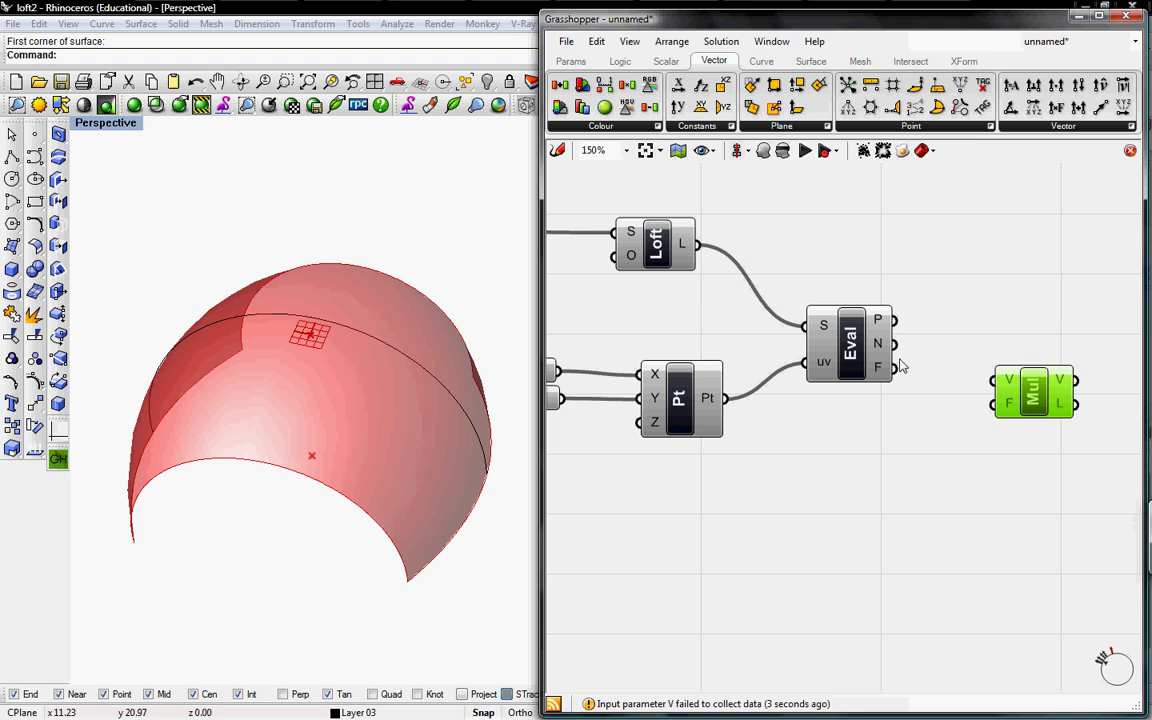
pyautogui.moveTo(879, 345)
pyautogui.moveTo(897, 343); pyautogui.dragTo(993, 381)
pyautogui.moveTo(990, 420); pyautogui.dragTo(1011, 381, button='right')
pyautogui.moveTo(1053, 353); pyautogui.dragTo(1053, 406)
pyautogui.moveTo(542, 261); pyautogui.dragTo(589, 238, button='right')
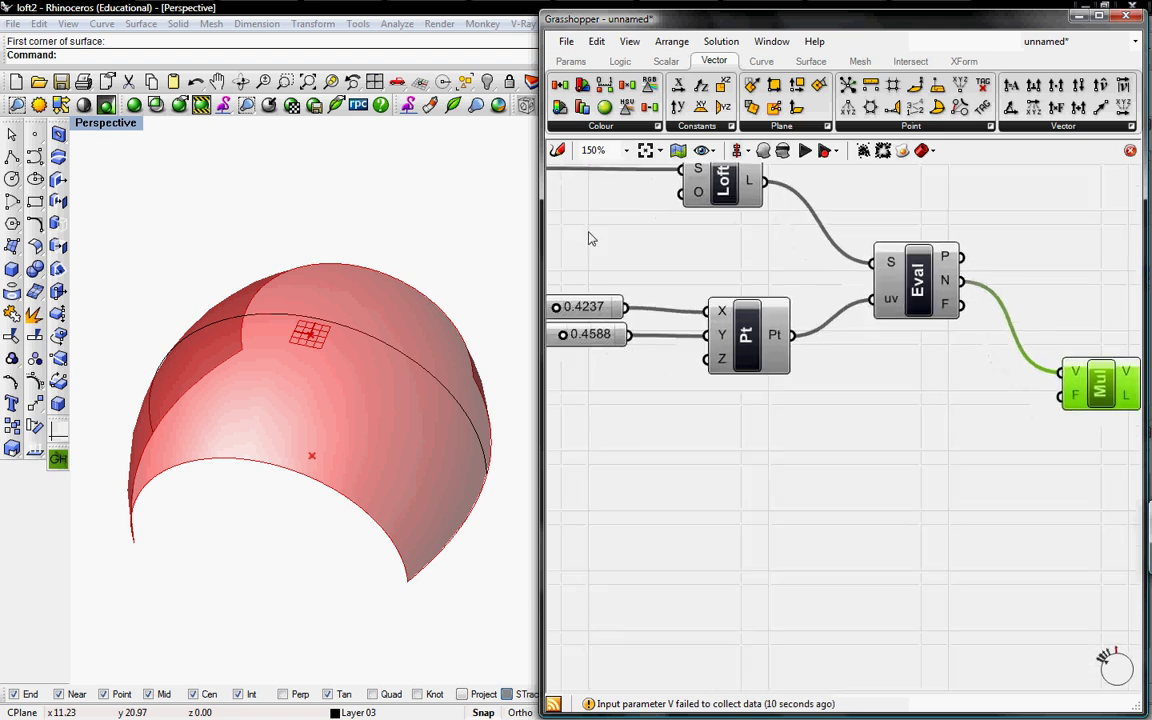
# Step: Add an integer slider ranging from -48 to 48, set to 24
pyautogui.click(571, 61)
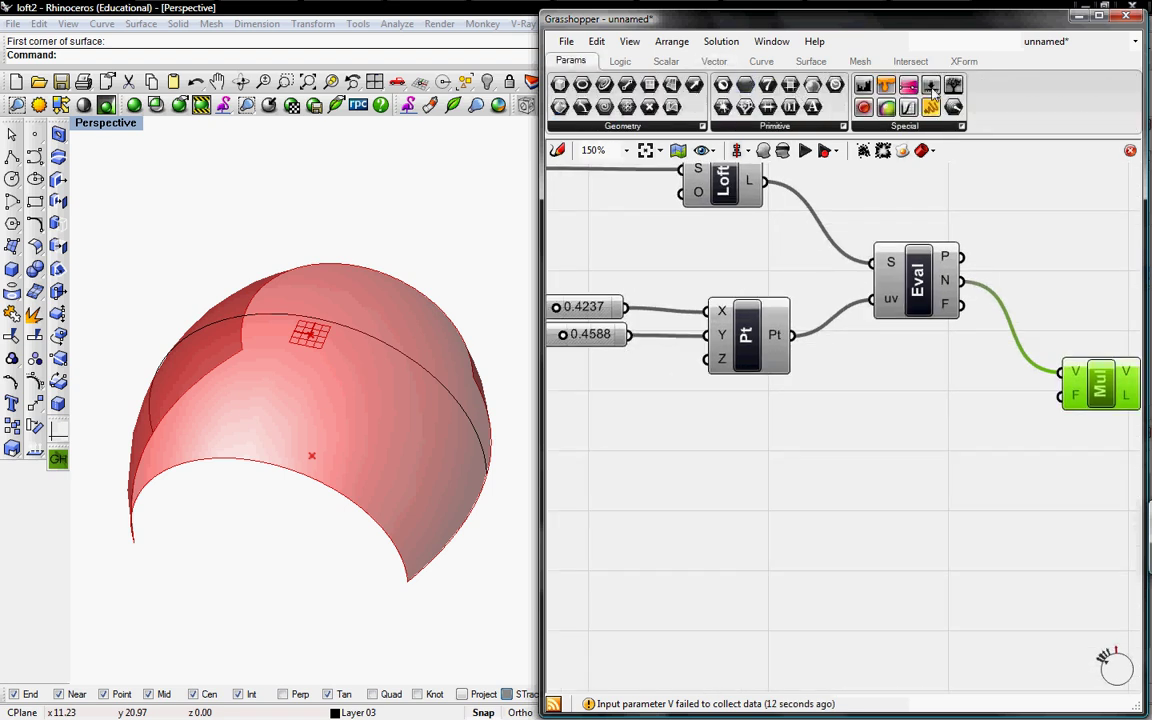
pyautogui.moveTo(932, 90); pyautogui.dragTo(790, 415)
pyautogui.rightClick(790, 415)
pyautogui.click(851, 494)
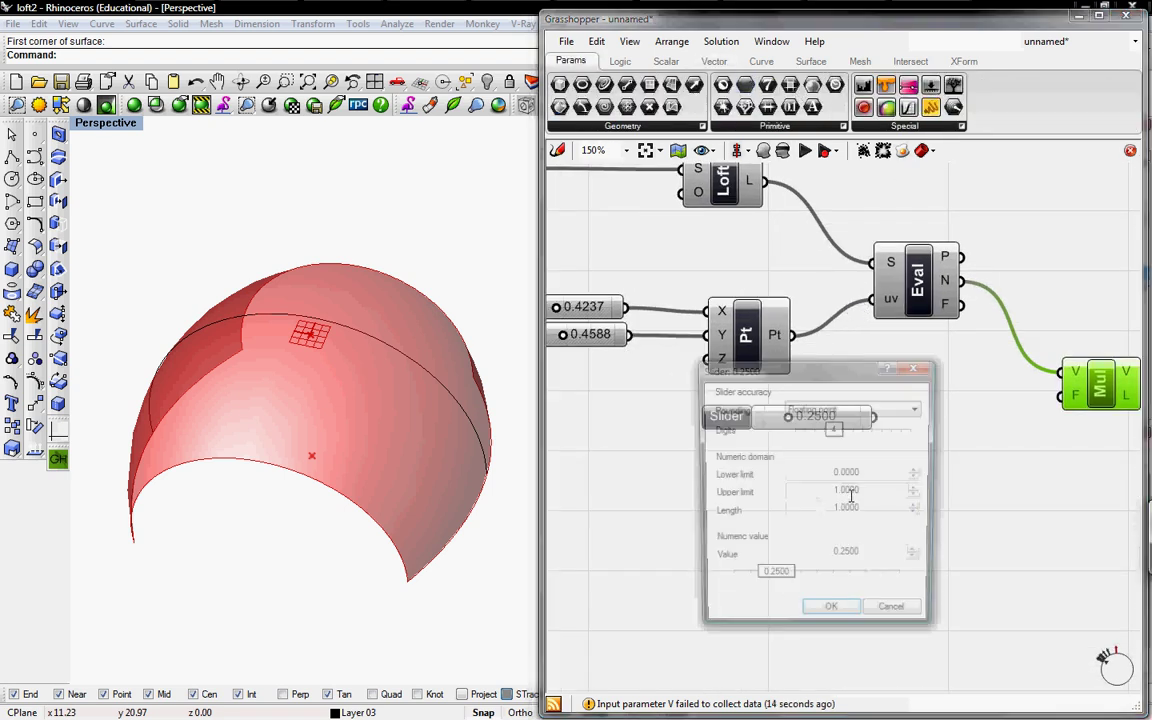
pyautogui.click(853, 409)
pyautogui.click(836, 426)
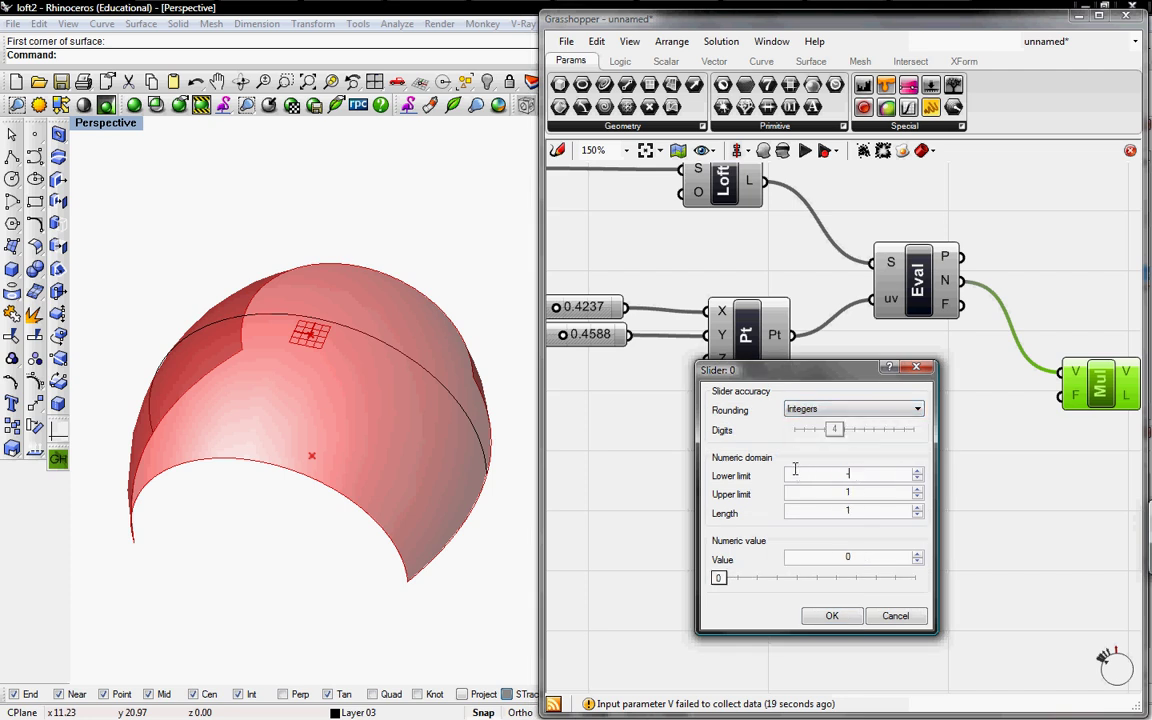
pyautogui.click(833, 491)
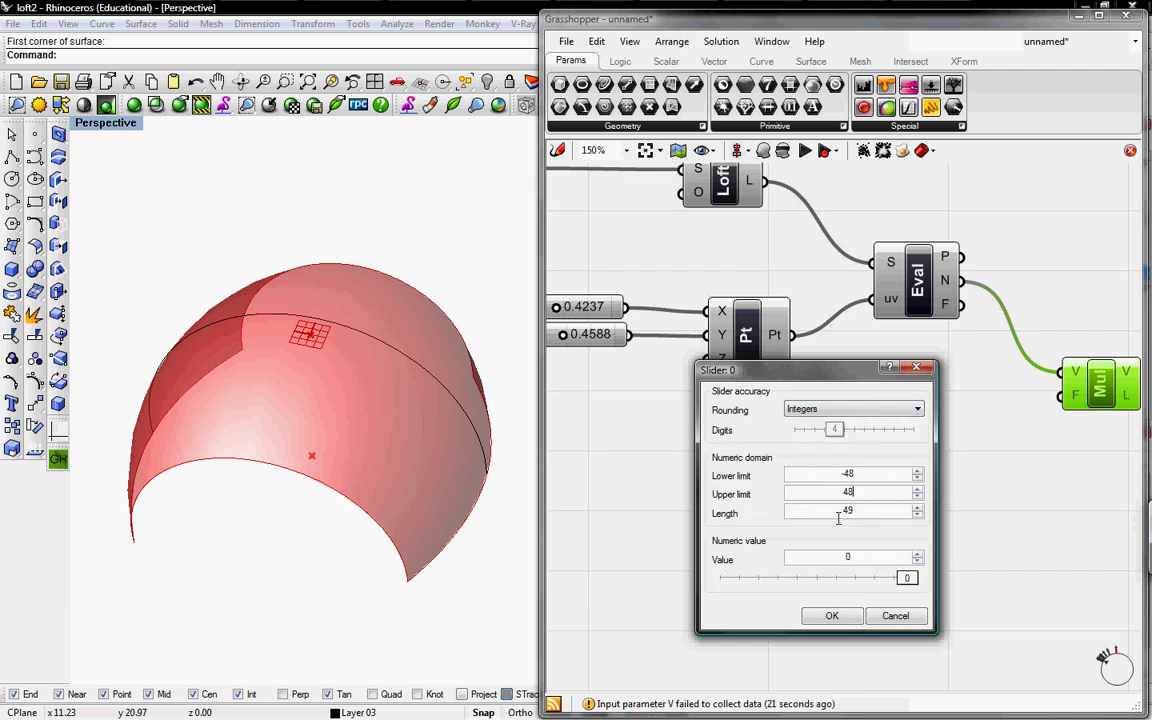
pyautogui.click(856, 557)
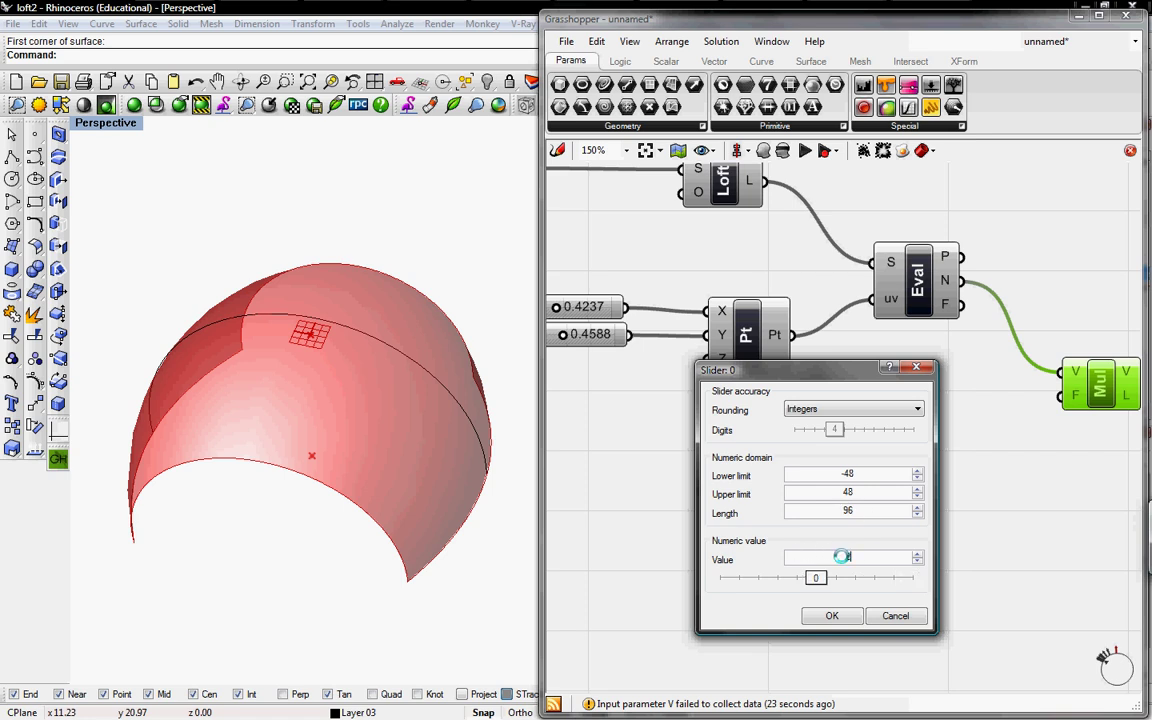
pyautogui.write('24')
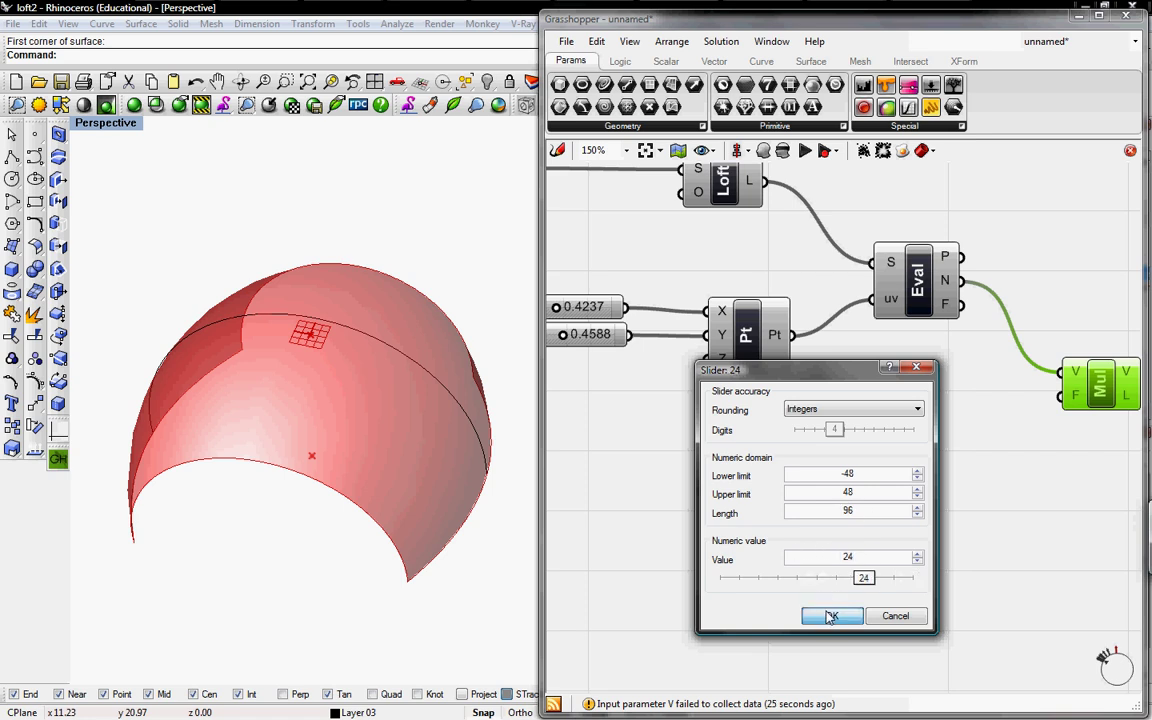
pyautogui.press('Return')
pyautogui.moveTo(735, 432); pyautogui.dragTo(683, 436)
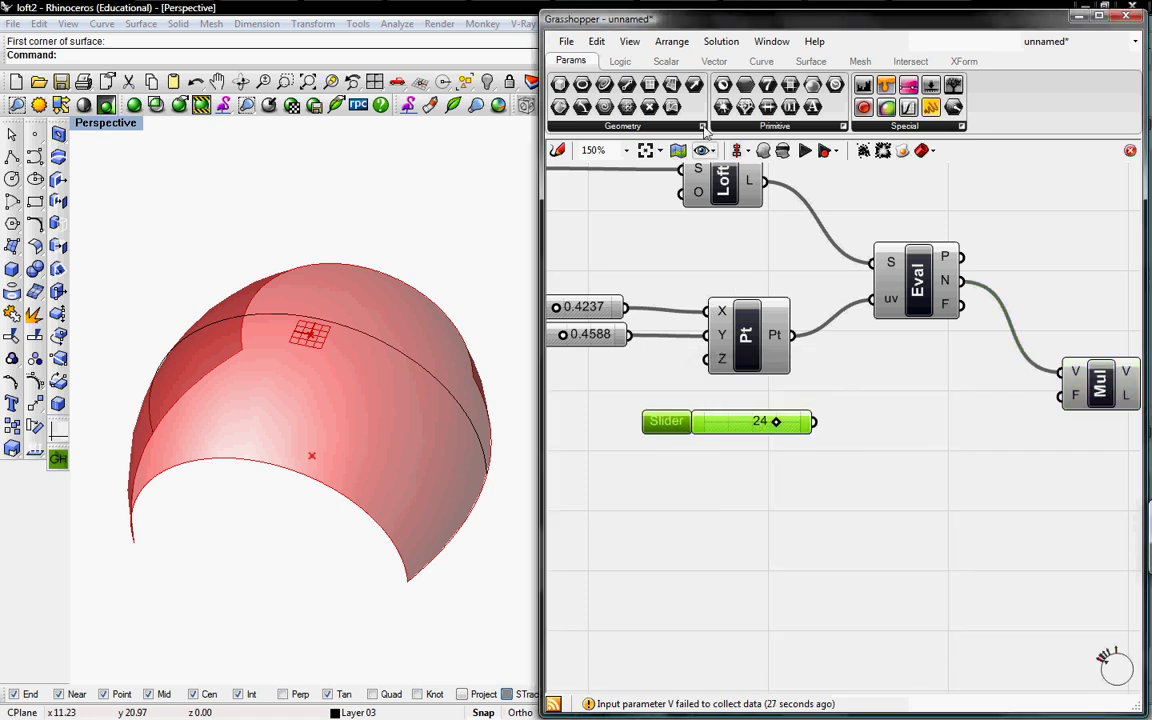
# Step: Add an x/12 Expression fed by the slider, with its result wired to Multiply's F input
pyautogui.click(623, 62)
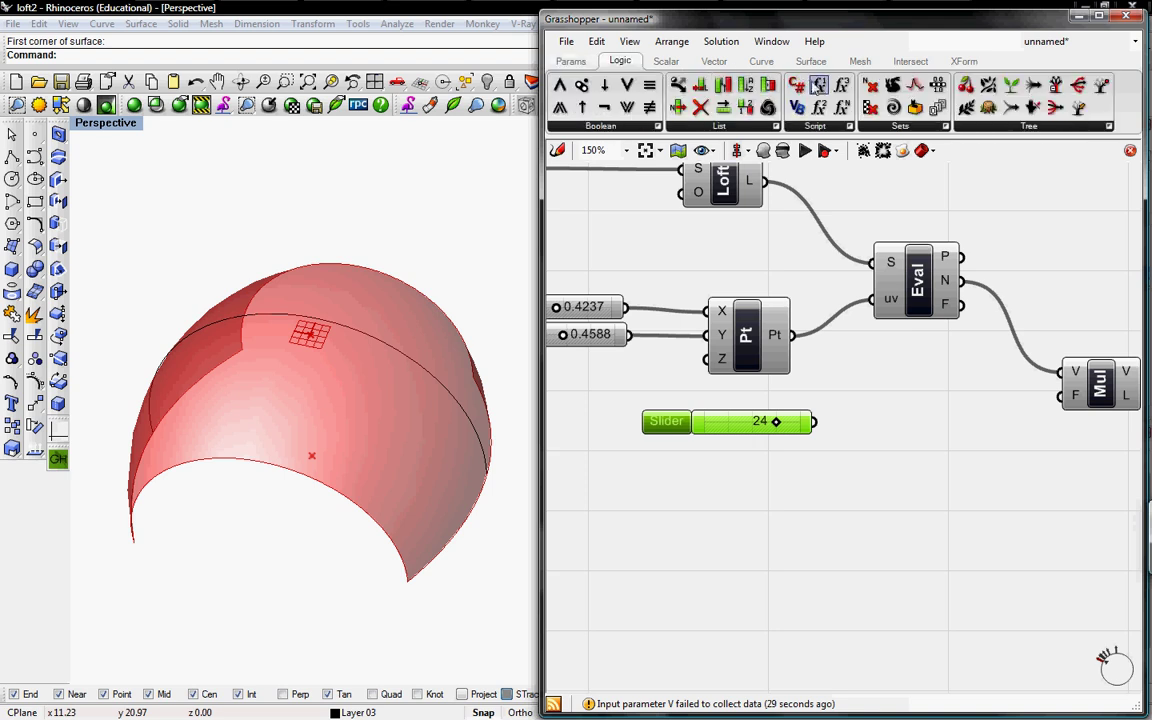
pyautogui.moveTo(818, 88); pyautogui.dragTo(918, 420)
pyautogui.rightClick(899, 417)
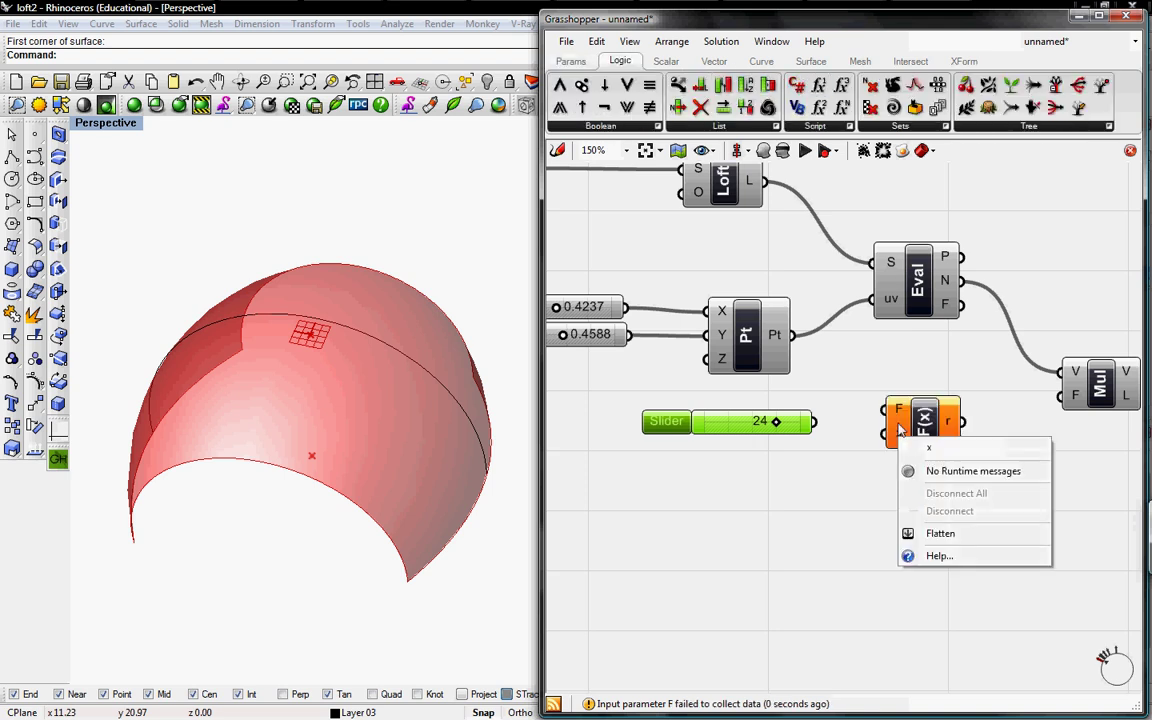
pyautogui.rightClick(898, 411)
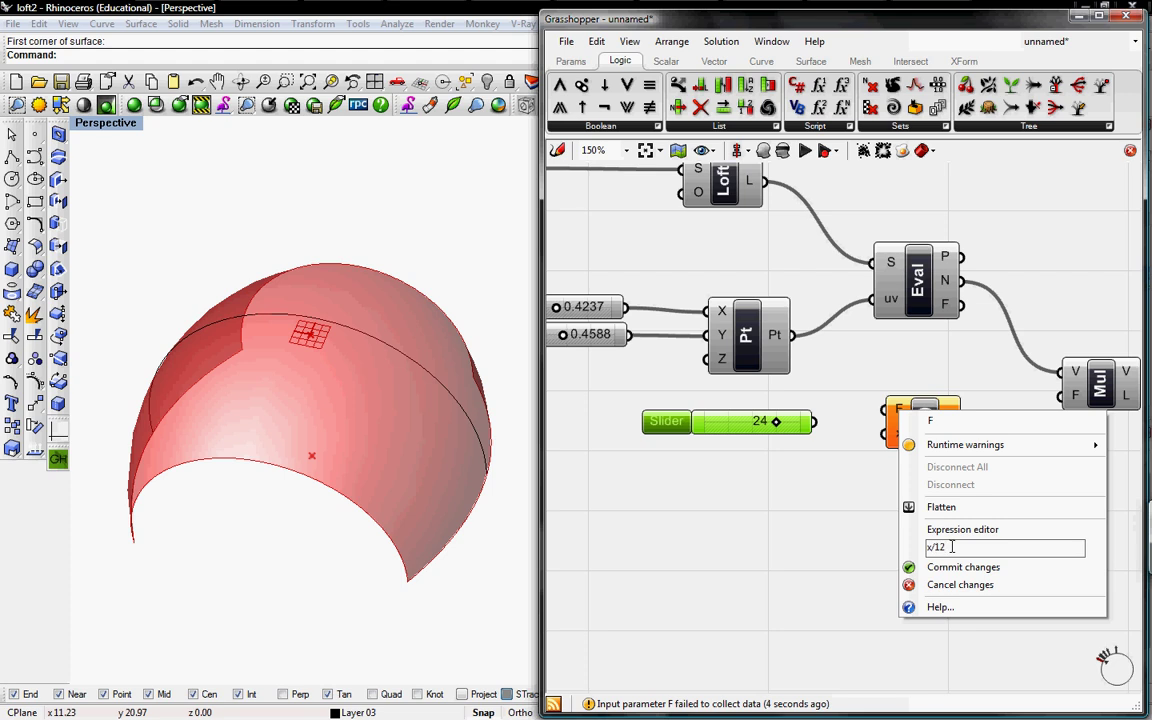
pyautogui.write('x/12')
pyautogui.click(945, 567)
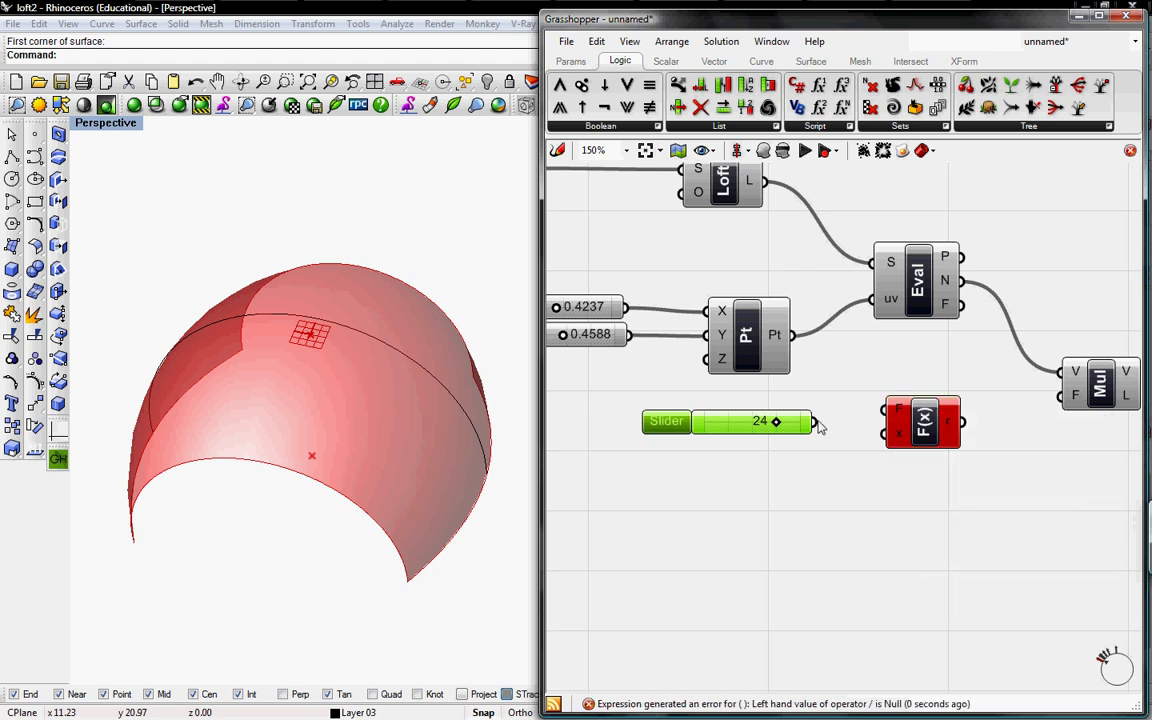
pyautogui.moveTo(814, 421); pyautogui.dragTo(884, 432)
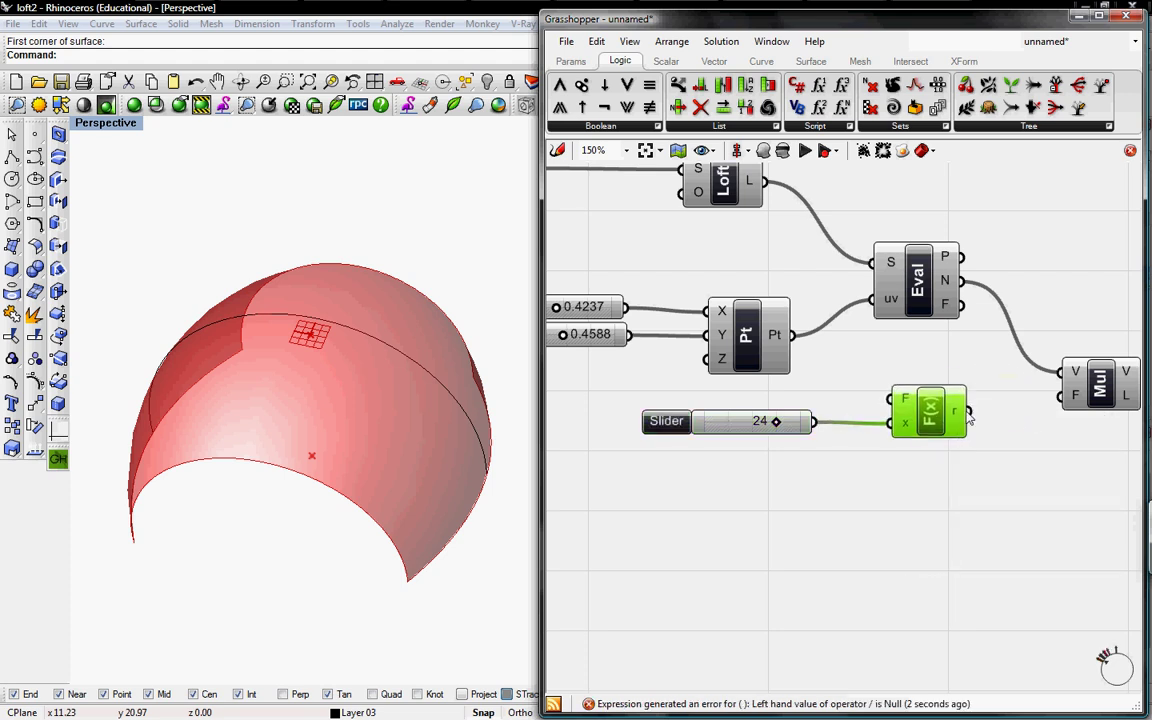
pyautogui.moveTo(968, 411); pyautogui.dragTo(1062, 396)
pyautogui.moveTo(1034, 442); pyautogui.dragTo(902, 477, button='right')
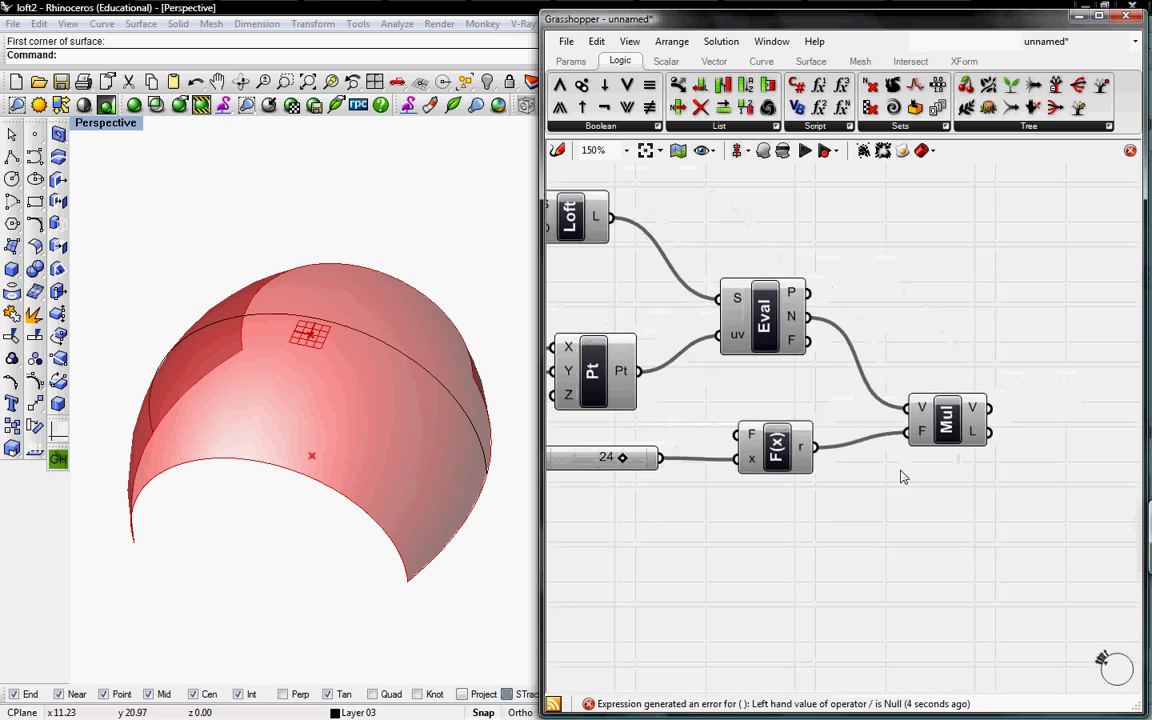
# Step: Add a vector Sum with Multiply's V in A and Evaluate Surface's P in B
pyautogui.moveTo(930, 393); pyautogui.dragTo(871, 411, button='right')
pyautogui.moveTo(867, 457); pyautogui.dragTo(842, 432)
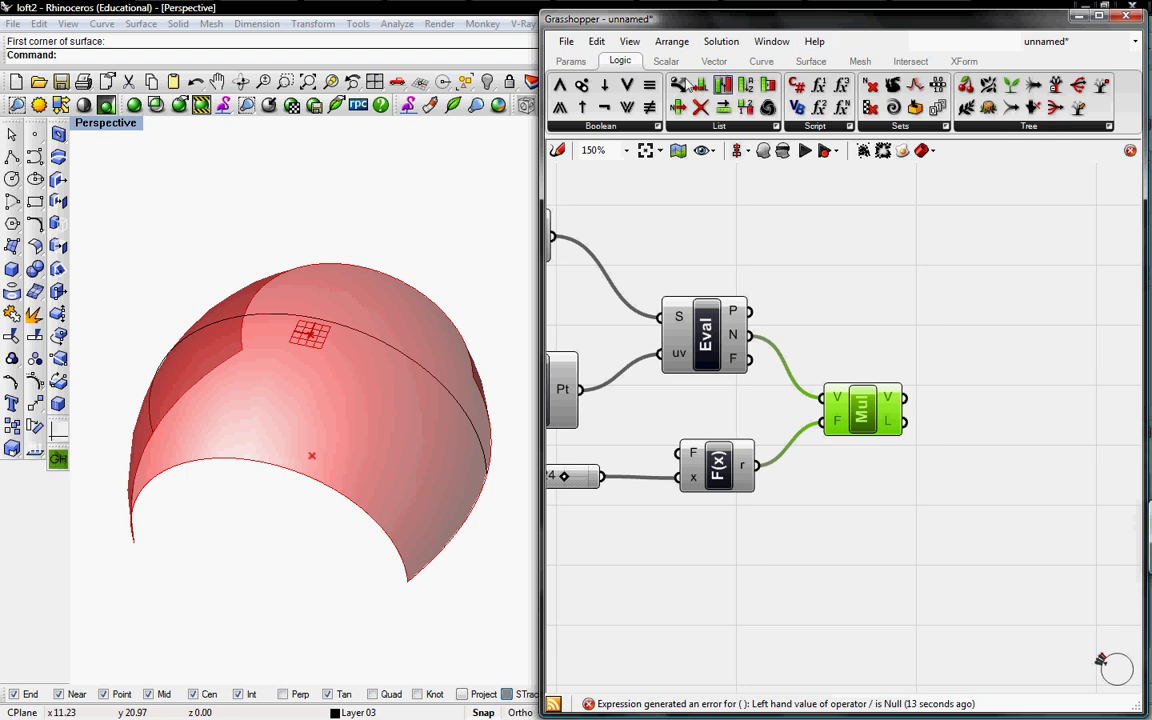
pyautogui.click(715, 63)
pyautogui.click(1054, 133)
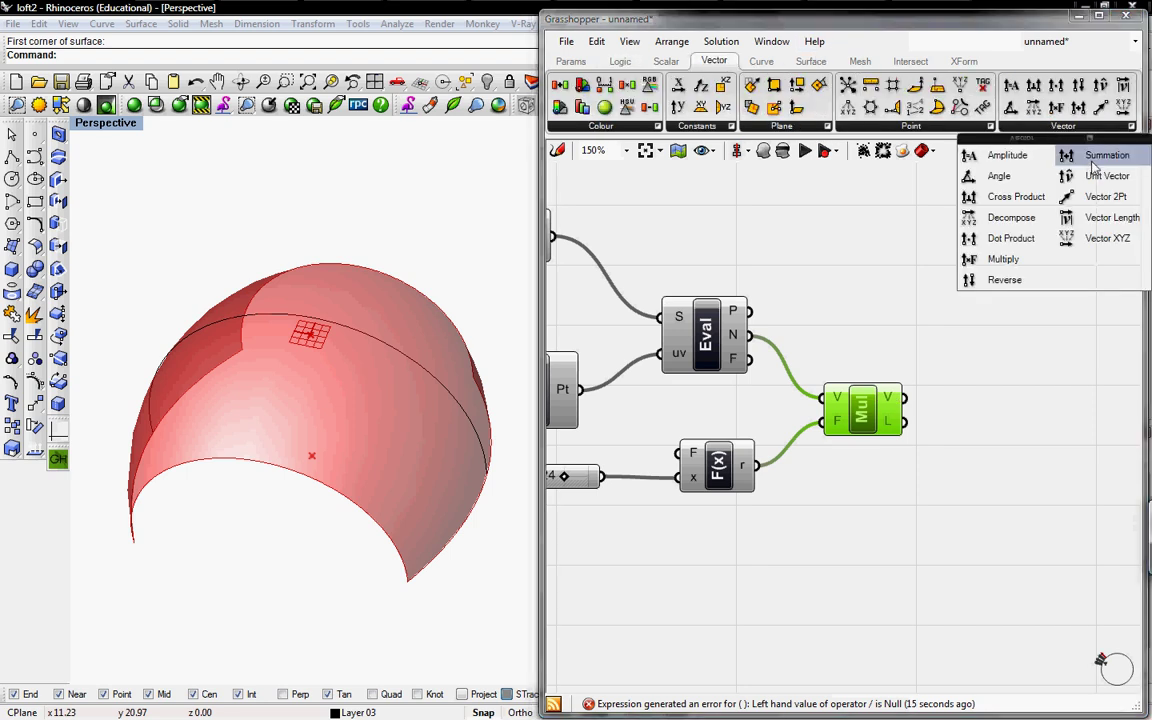
pyautogui.moveTo(985, 157); pyautogui.dragTo(1022, 323)
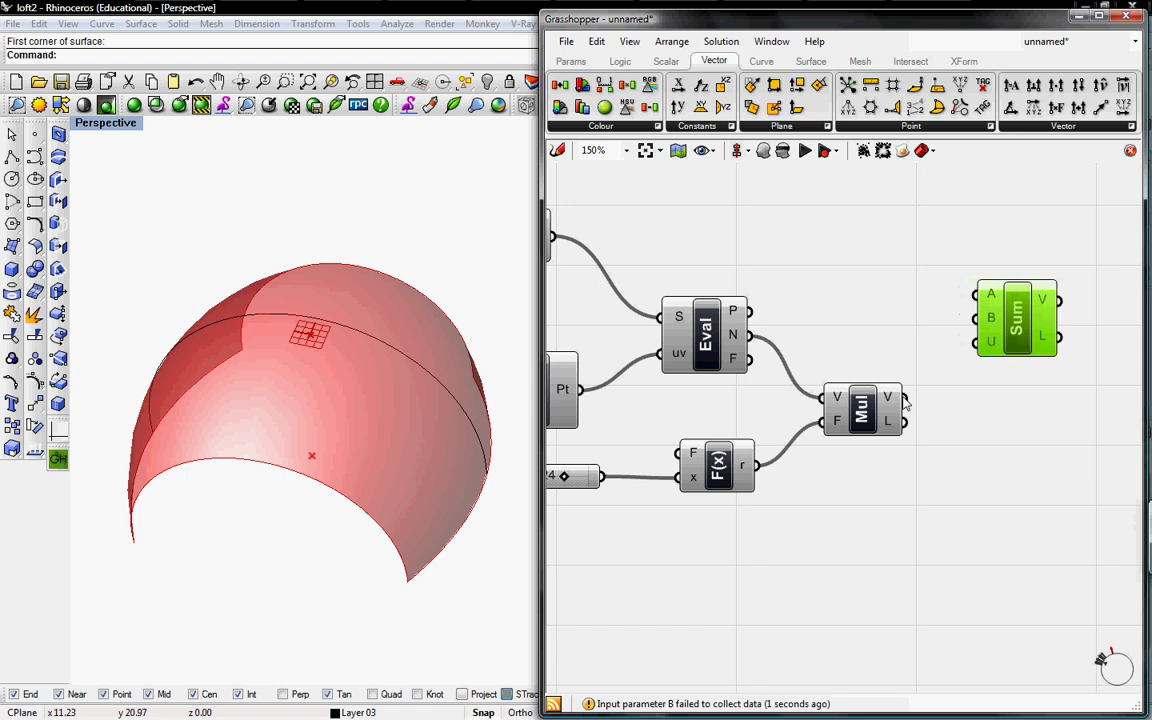
pyautogui.moveTo(905, 399); pyautogui.dragTo(977, 298)
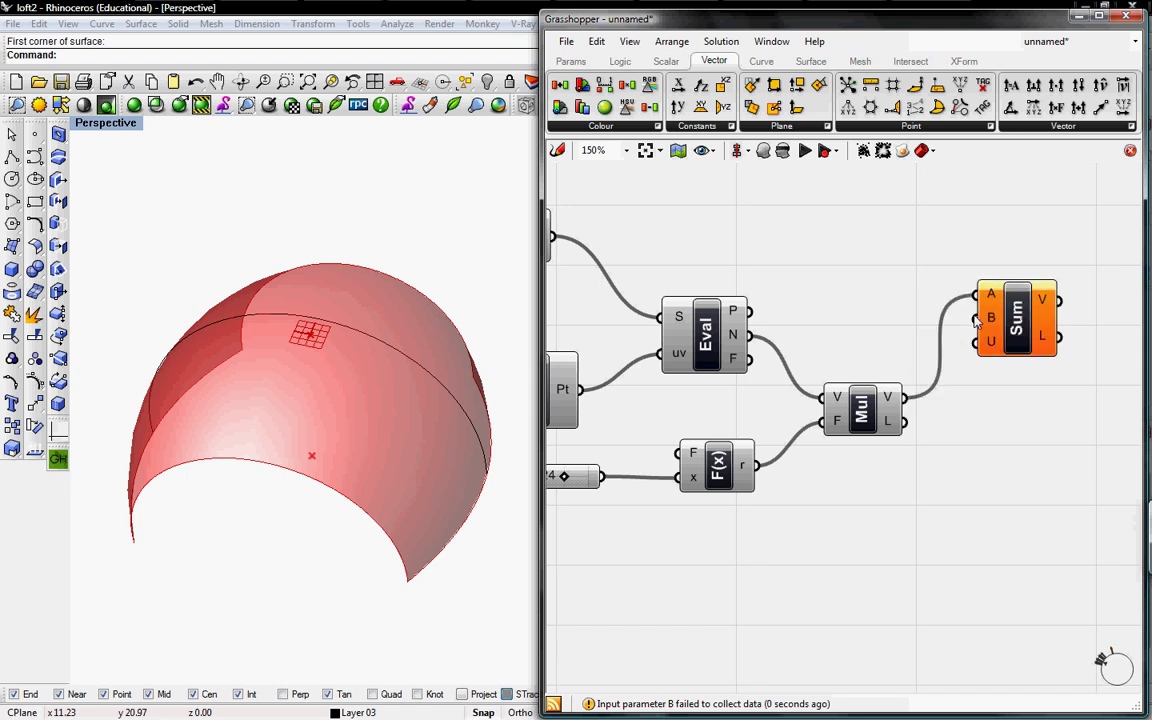
pyautogui.moveTo(750, 311); pyautogui.dragTo(977, 318)
pyautogui.moveTo(1034, 381); pyautogui.dragTo(898, 386, button='right')
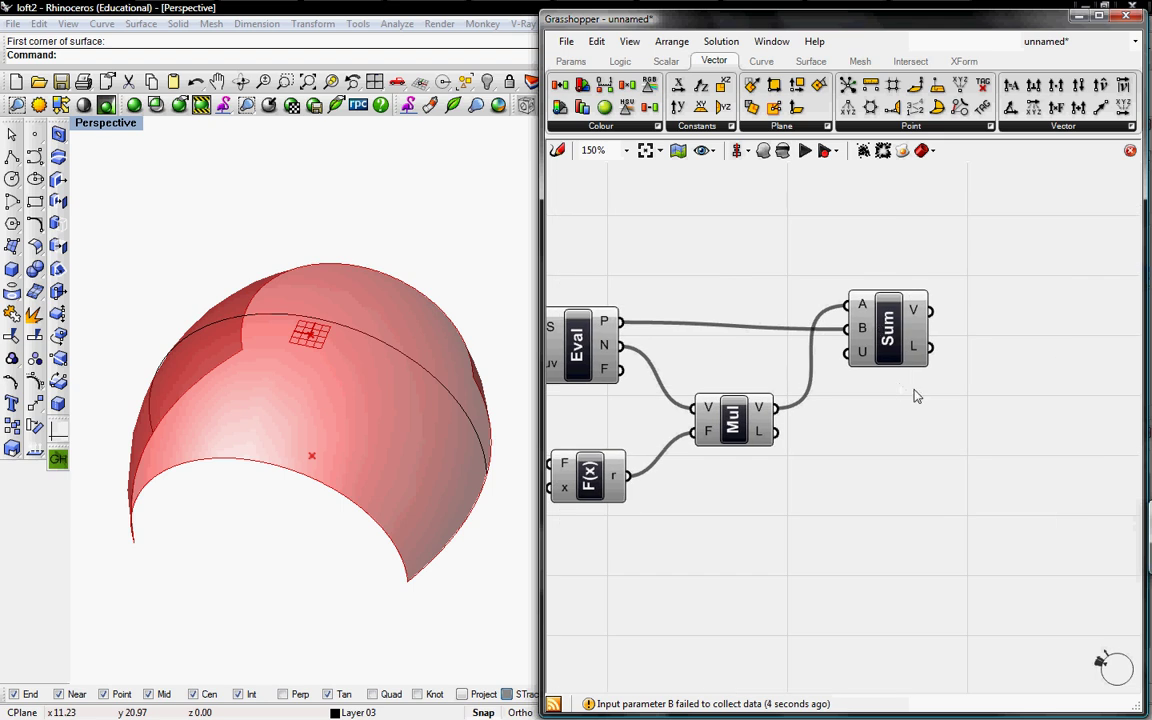
pyautogui.moveTo(917, 316)
# Step: Add a Line component joining the summed point and the surface point, drawing the normal line
pyautogui.click(760, 62)
pyautogui.click(915, 130)
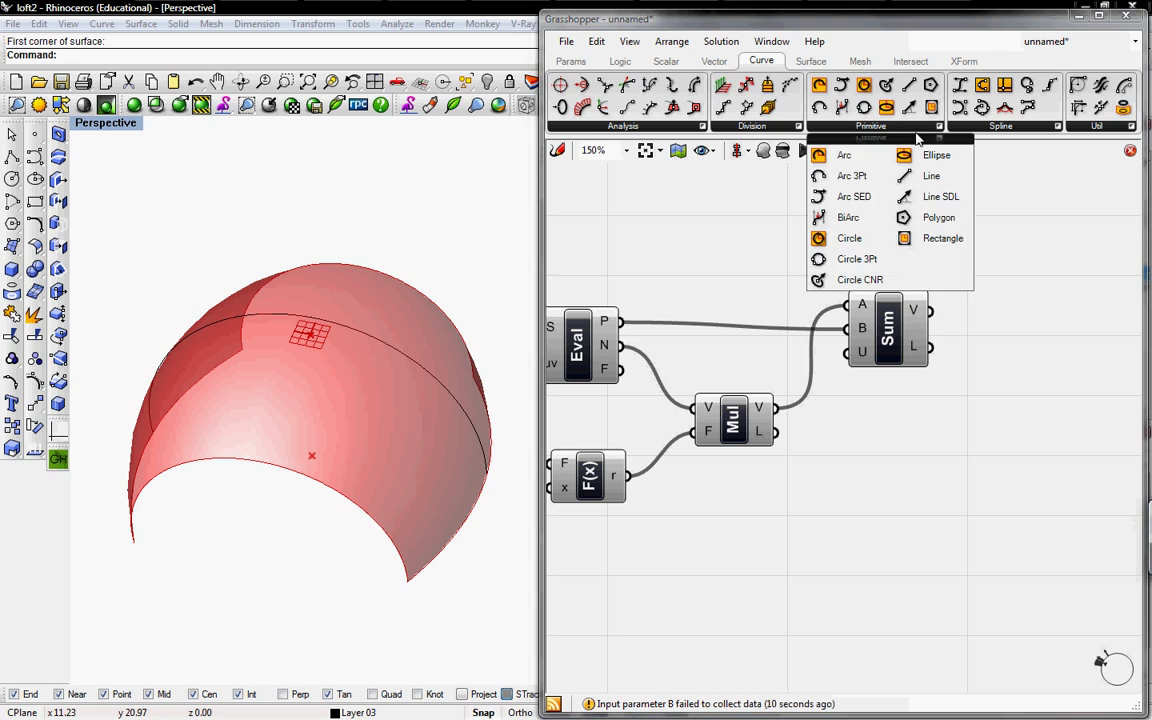
pyautogui.moveTo(913, 247); pyautogui.dragTo(930, 311)
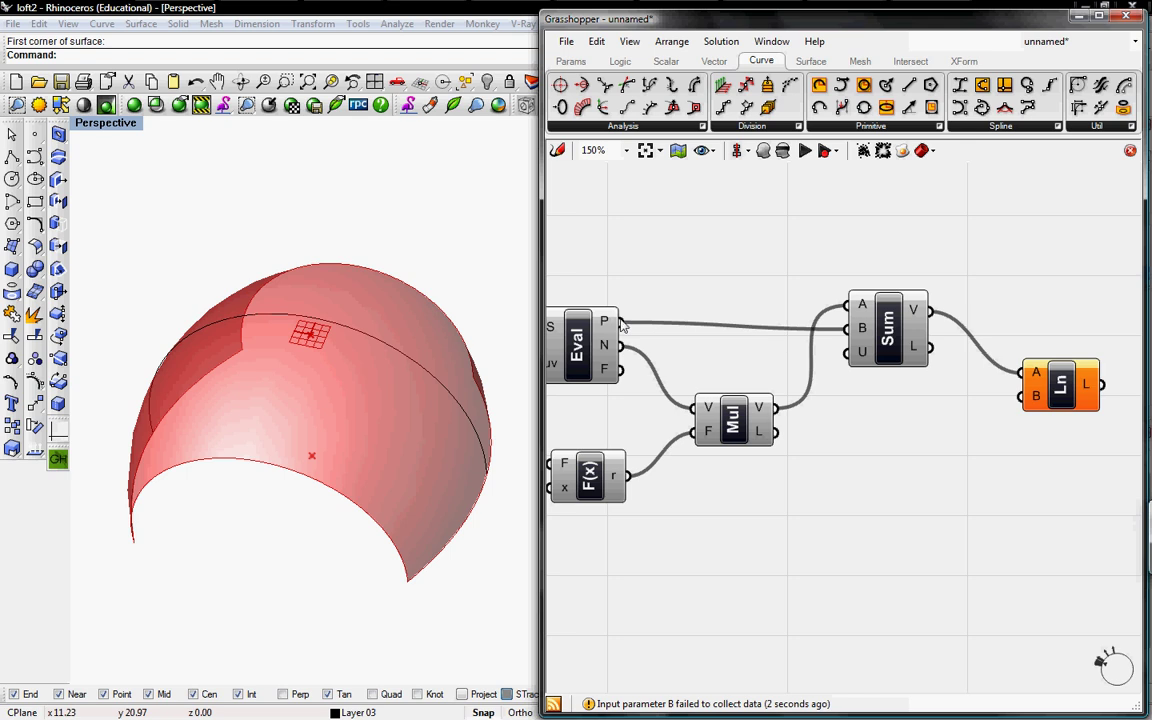
pyautogui.moveTo(620, 321); pyautogui.dragTo(1050, 372)
pyautogui.moveTo(357, 380); pyautogui.dragTo(407, 311, button='right')
pyautogui.moveTo(987, 401); pyautogui.dragTo(903, 397, button='right')
# Step: Add a Pipe component and feed the normal line into its curve input
pyautogui.click(814, 62)
pyautogui.click(862, 128)
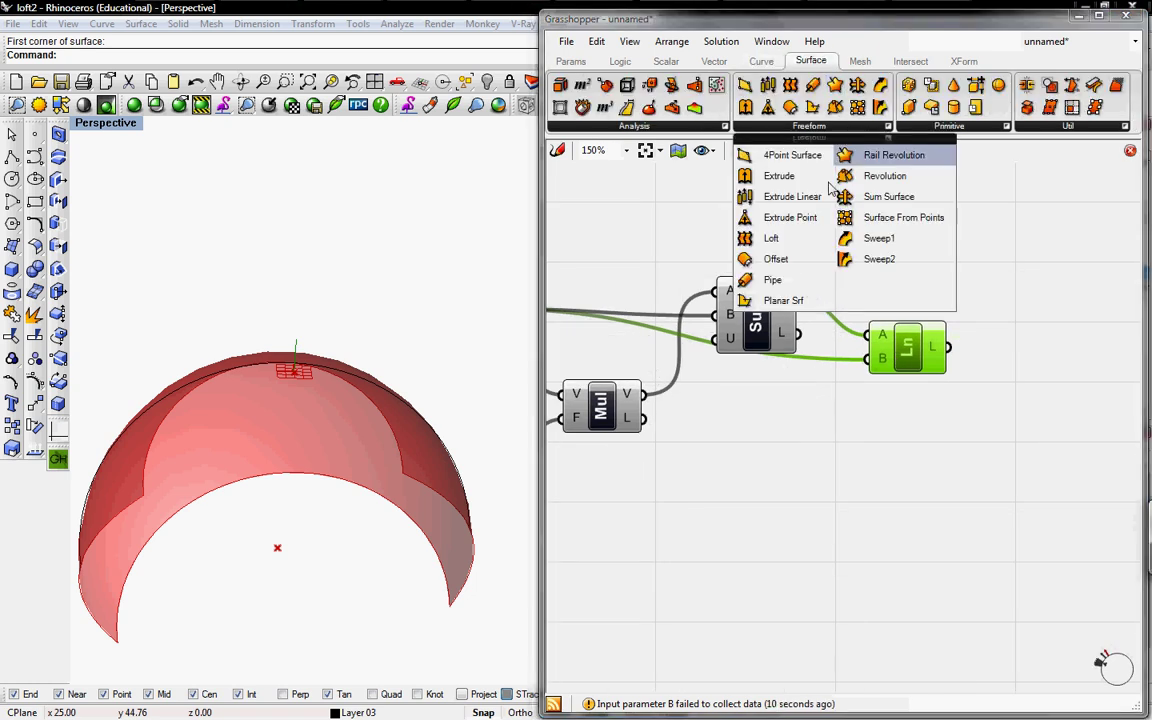
pyautogui.moveTo(772, 275); pyautogui.dragTo(1030, 426)
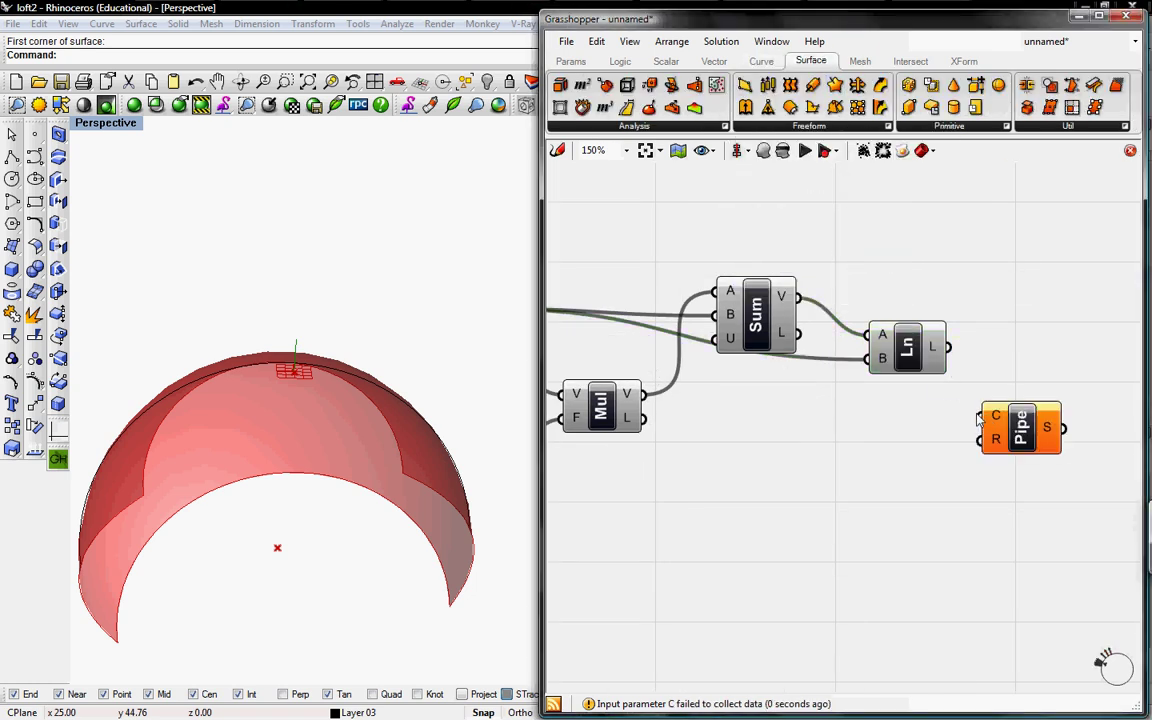
pyautogui.moveTo(948, 347); pyautogui.dragTo(980, 416)
# Step: Wire a Number Slider into the Pipe radius and lower it to 0.1438
pyautogui.click(593, 66)
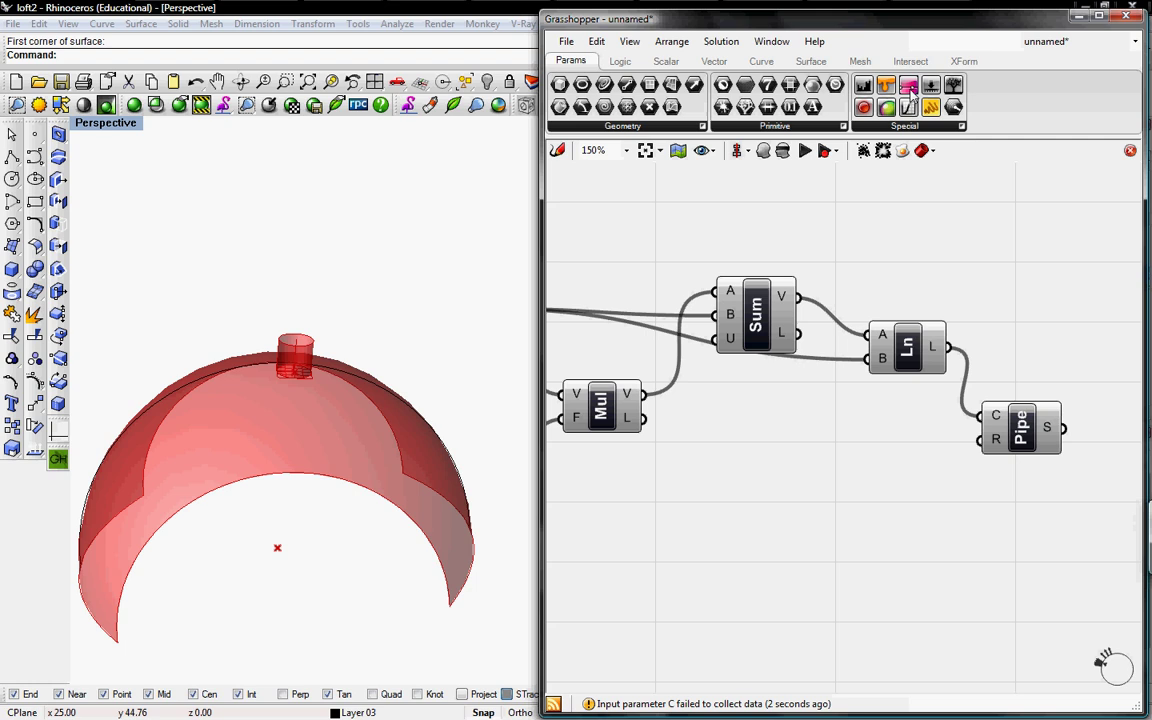
pyautogui.moveTo(930, 88); pyautogui.dragTo(815, 433)
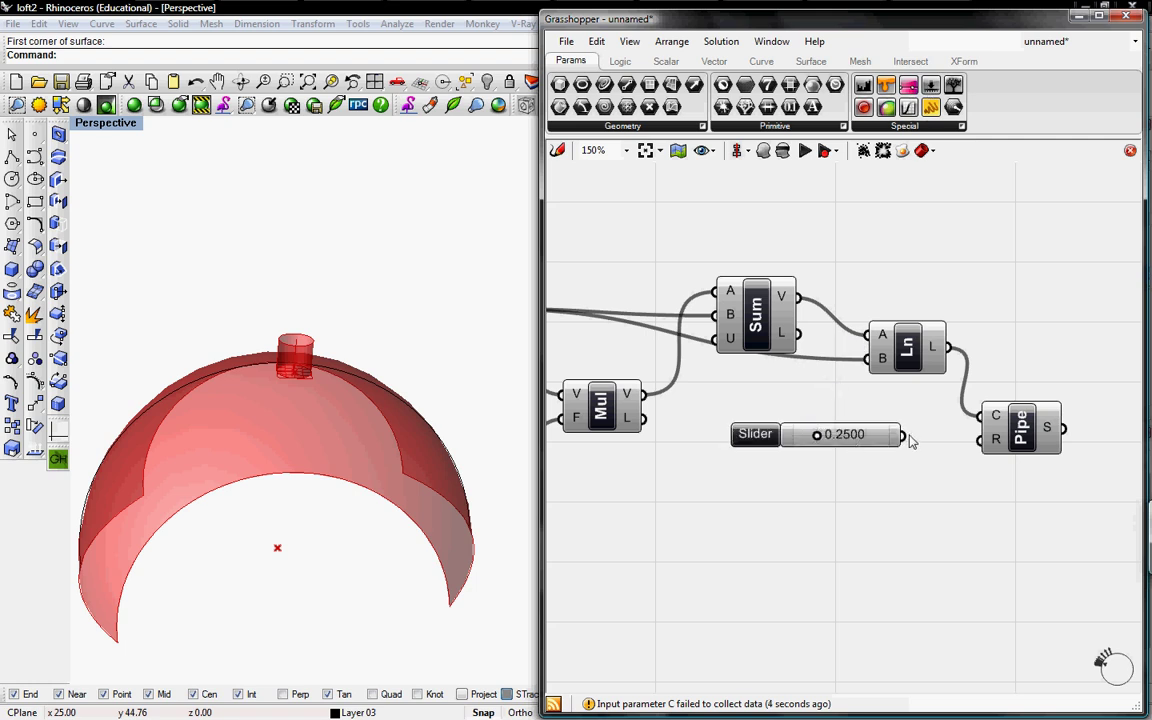
pyautogui.moveTo(911, 441); pyautogui.dragTo(980, 438)
pyautogui.moveTo(815, 435); pyautogui.dragTo(806, 437)
pyautogui.moveTo(765, 418); pyautogui.dragTo(846, 439, button='right')
# Step: Turn off the preview of the Line and Evaluate Surface components
pyautogui.rightClick(985, 381)
pyautogui.click(1003, 407)
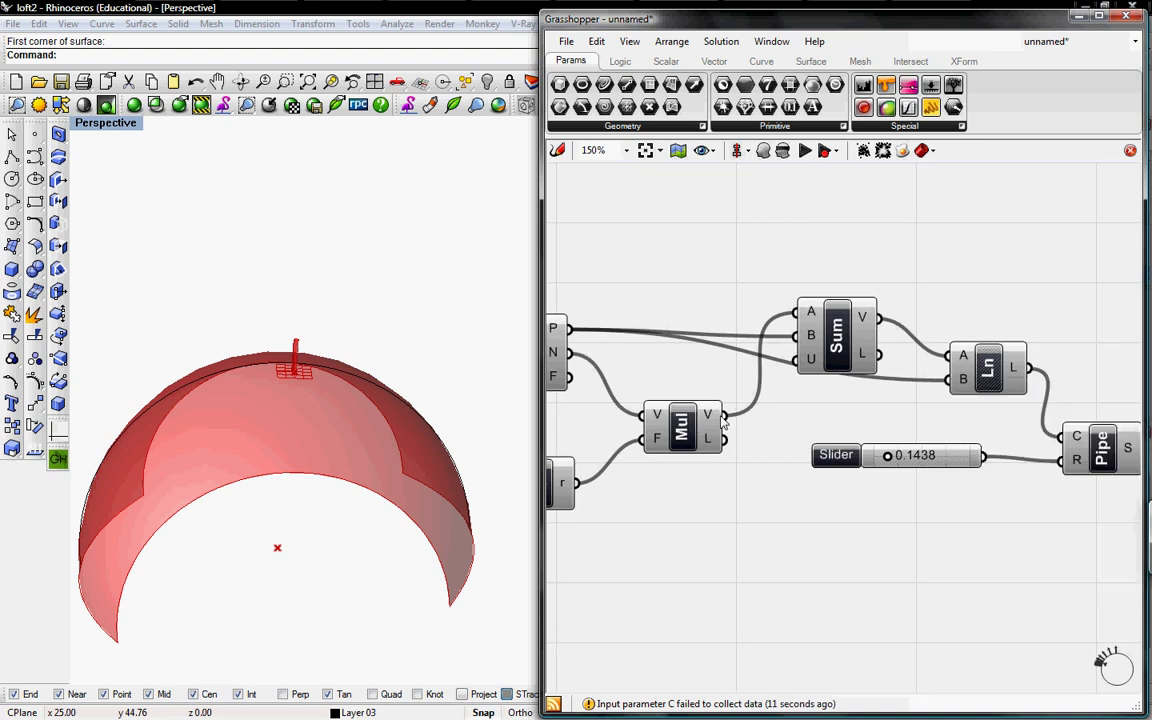
pyautogui.moveTo(642, 415); pyautogui.dragTo(893, 395, button='right')
pyautogui.rightClick(782, 330)
pyautogui.click(805, 352)
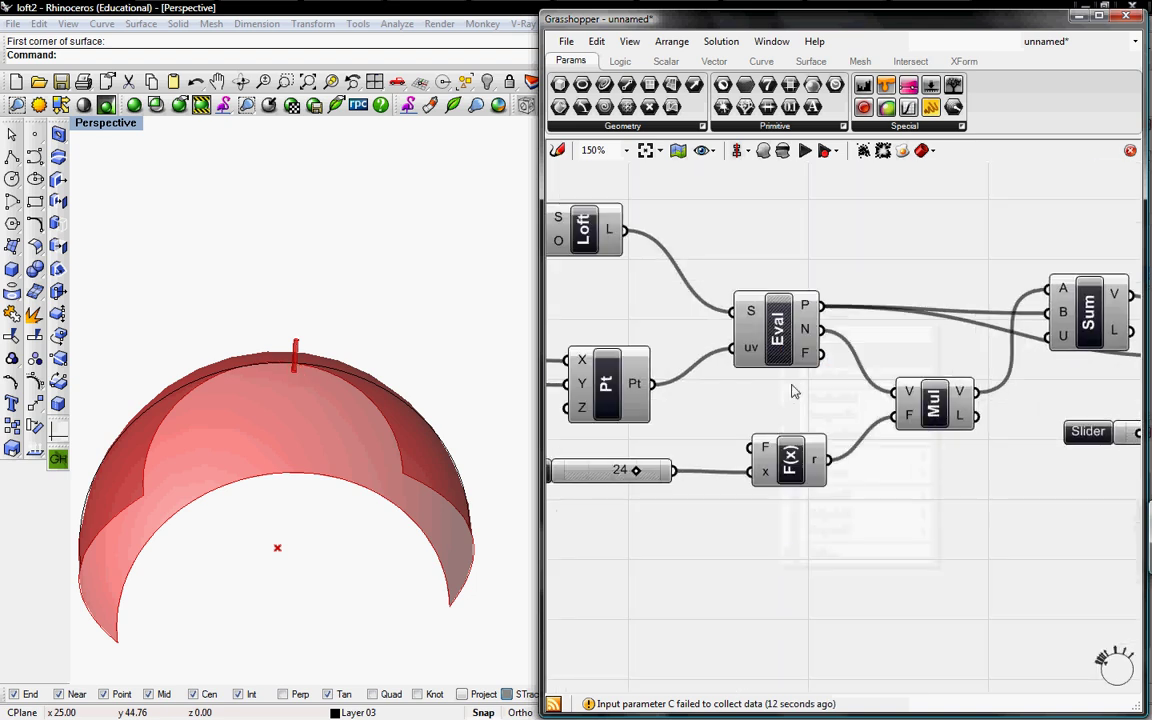
pyautogui.moveTo(334, 381); pyautogui.dragTo(826, 513, button='right')
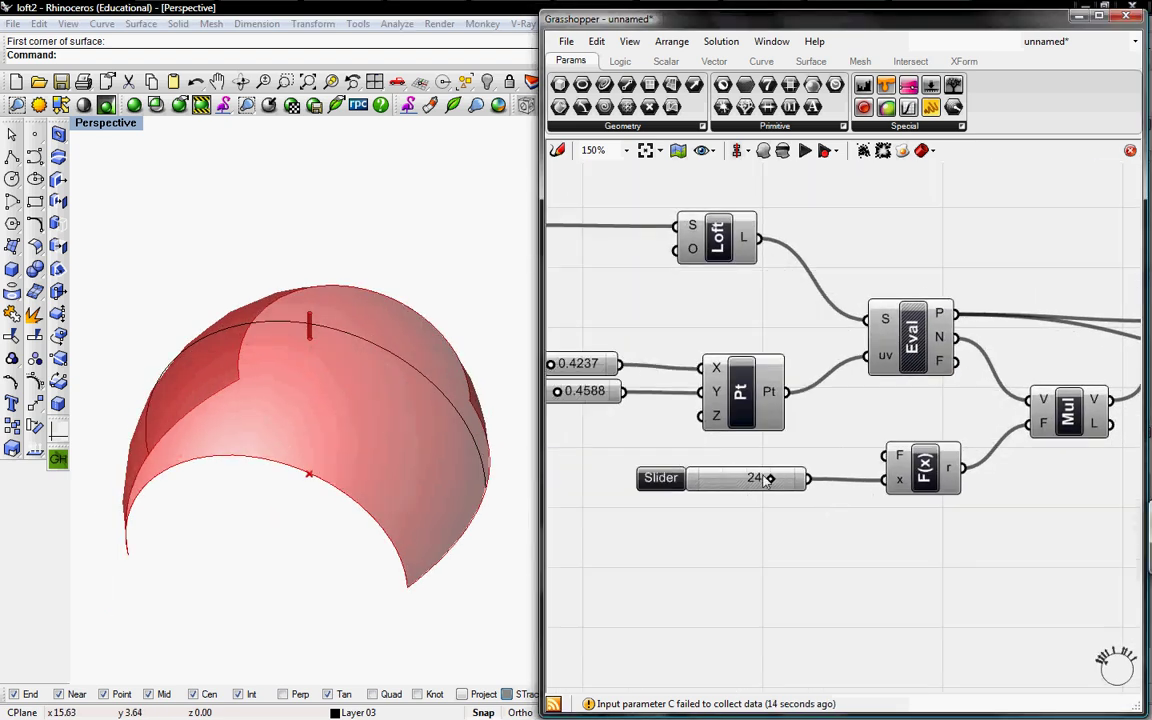
# Step: Adjust the length and UV sliders, moving the pipe toward UV 0.2504, 0.5737
pyautogui.moveTo(767, 479); pyautogui.dragTo(814, 477)
pyautogui.moveTo(709, 400); pyautogui.dragTo(808, 420, button='right')
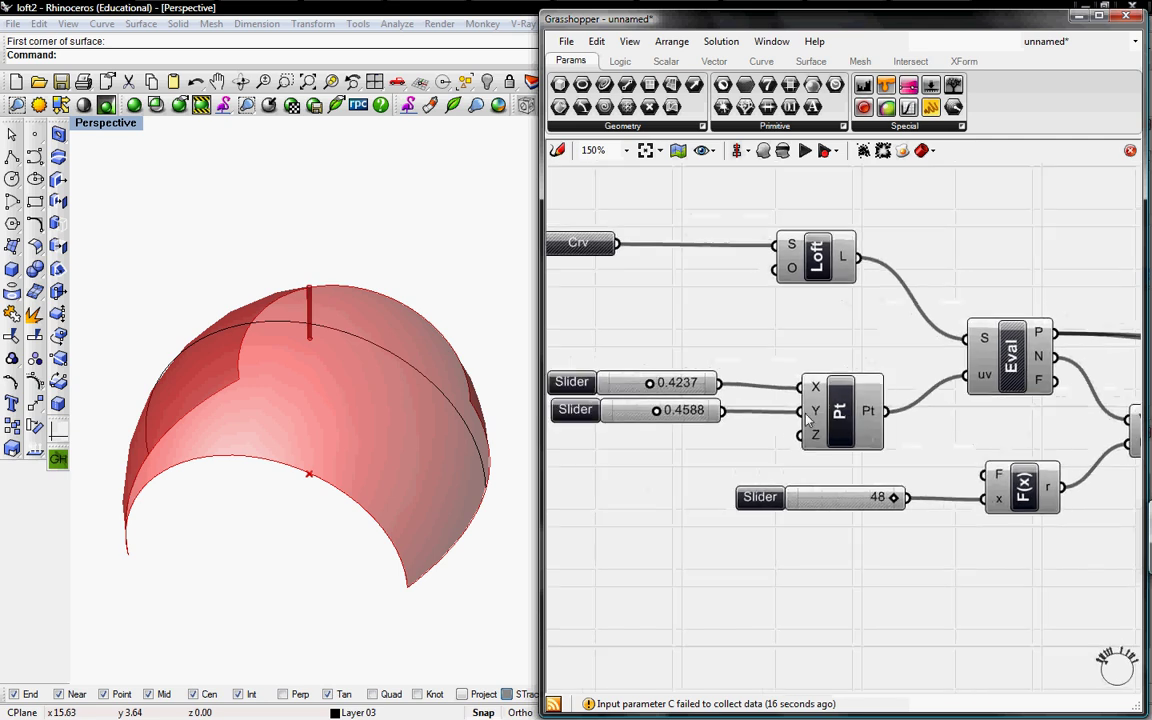
pyautogui.moveTo(455, 420); pyautogui.dragTo(380, 390, button='right')
pyautogui.moveTo(656, 410)
pyautogui.mouseDown()
pyautogui.moveTo(686, 413)
pyautogui.moveTo(666, 418)
pyautogui.moveTo(662, 384)
pyautogui.moveTo(680, 385)
pyautogui.moveTo(634, 399)
pyautogui.moveTo(662, 418)
pyautogui.mouseUp()
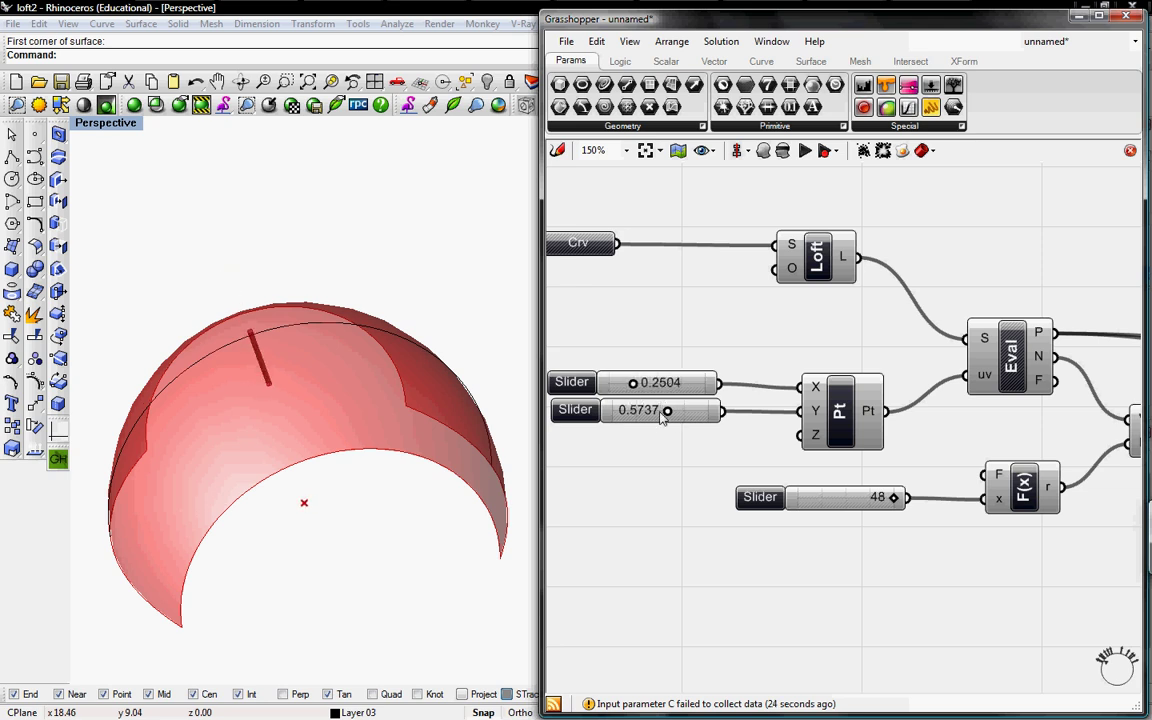
pyautogui.moveTo(893, 499); pyautogui.dragTo(792, 500)
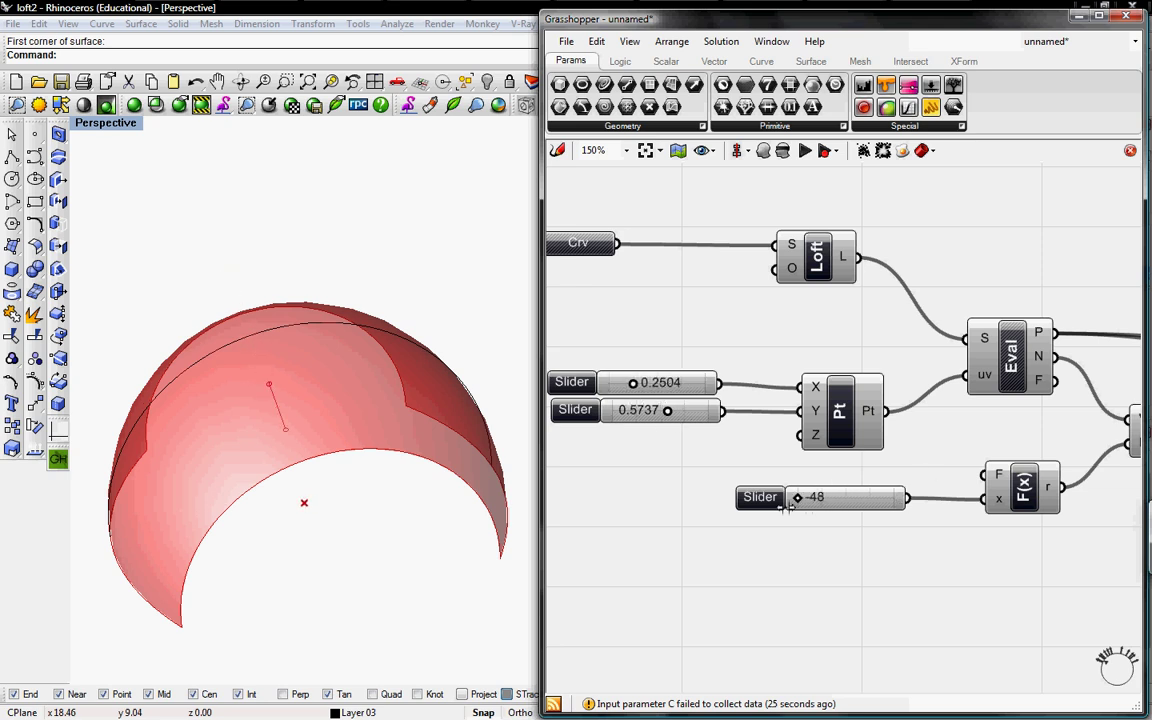
pyautogui.moveTo(290, 390); pyautogui.dragTo(603, 427, button='right')
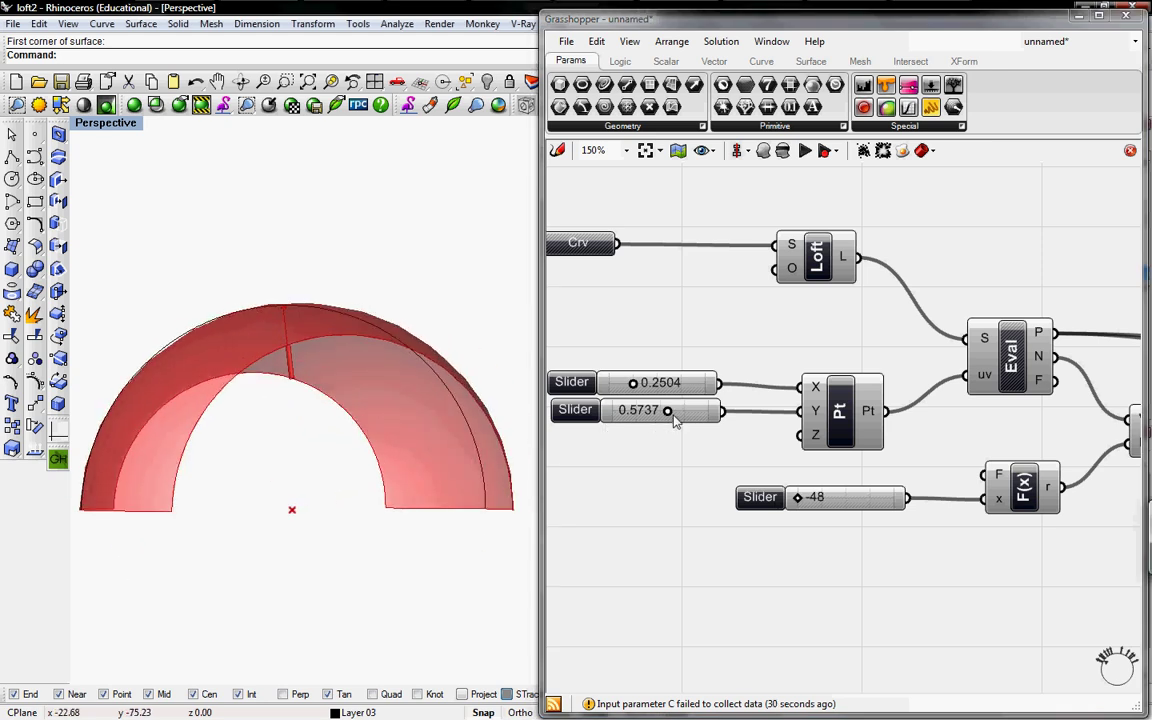
pyautogui.moveTo(712, 488); pyautogui.dragTo(800, 488, button='right')
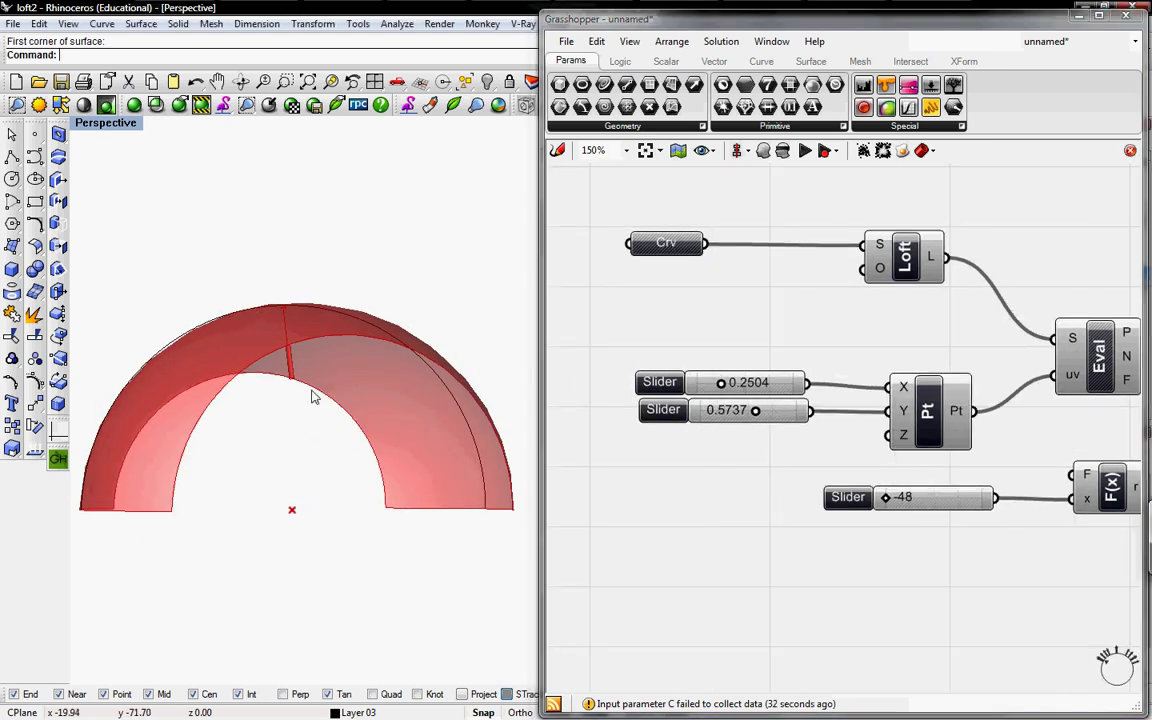
pyautogui.moveTo(311, 393); pyautogui.dragTo(295, 435, button='right')
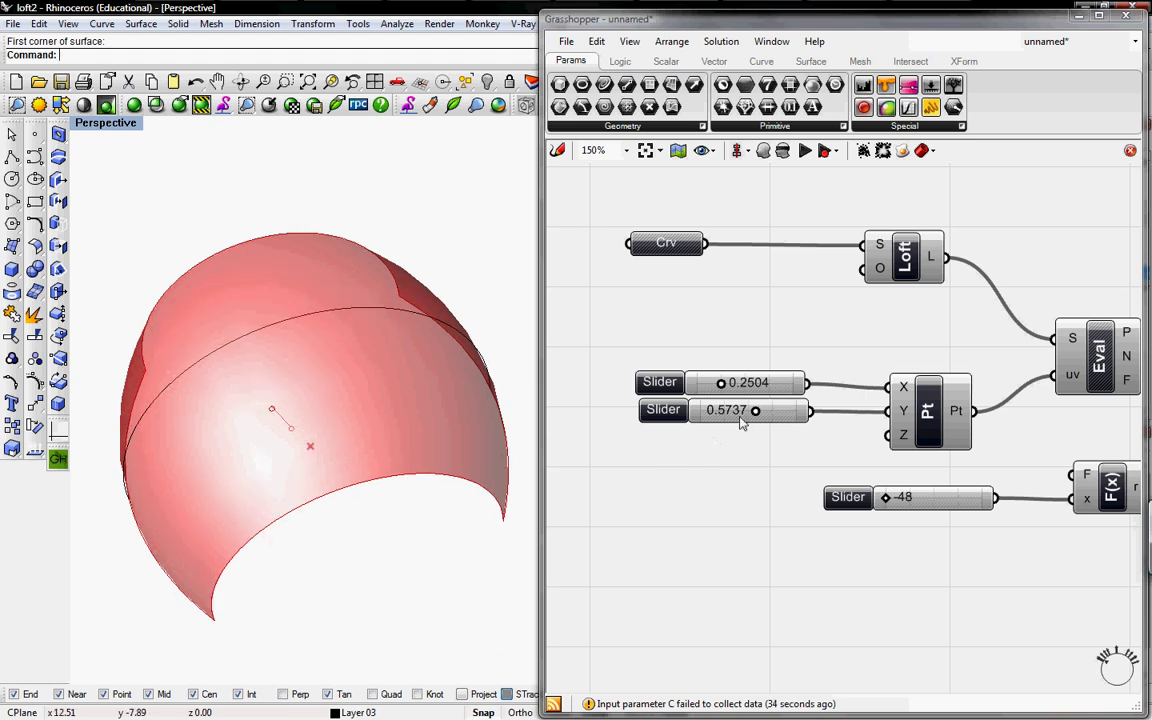
pyautogui.moveTo(305, 490)
pyautogui.mouseDown(button='right')
pyautogui.moveTo(257, 476)
pyautogui.moveTo(322, 477)
pyautogui.moveTo(311, 476)
pyautogui.mouseUp(button='right')
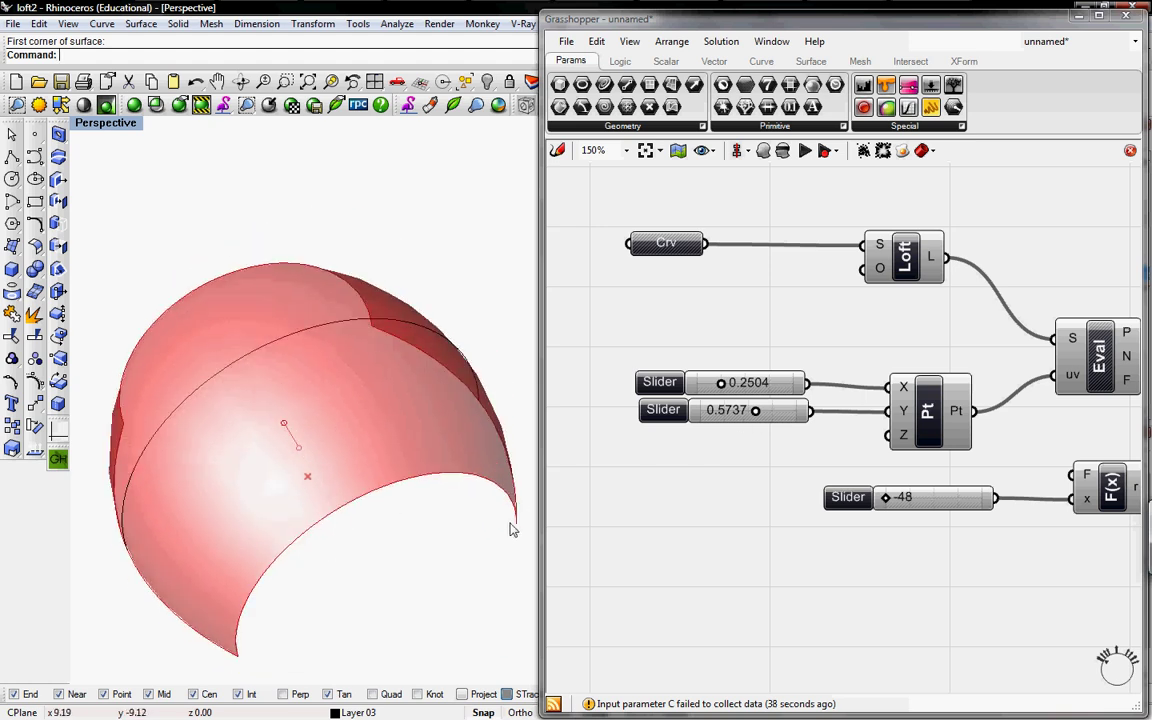
pyautogui.moveTo(318, 460); pyautogui.dragTo(326, 484, button='right')
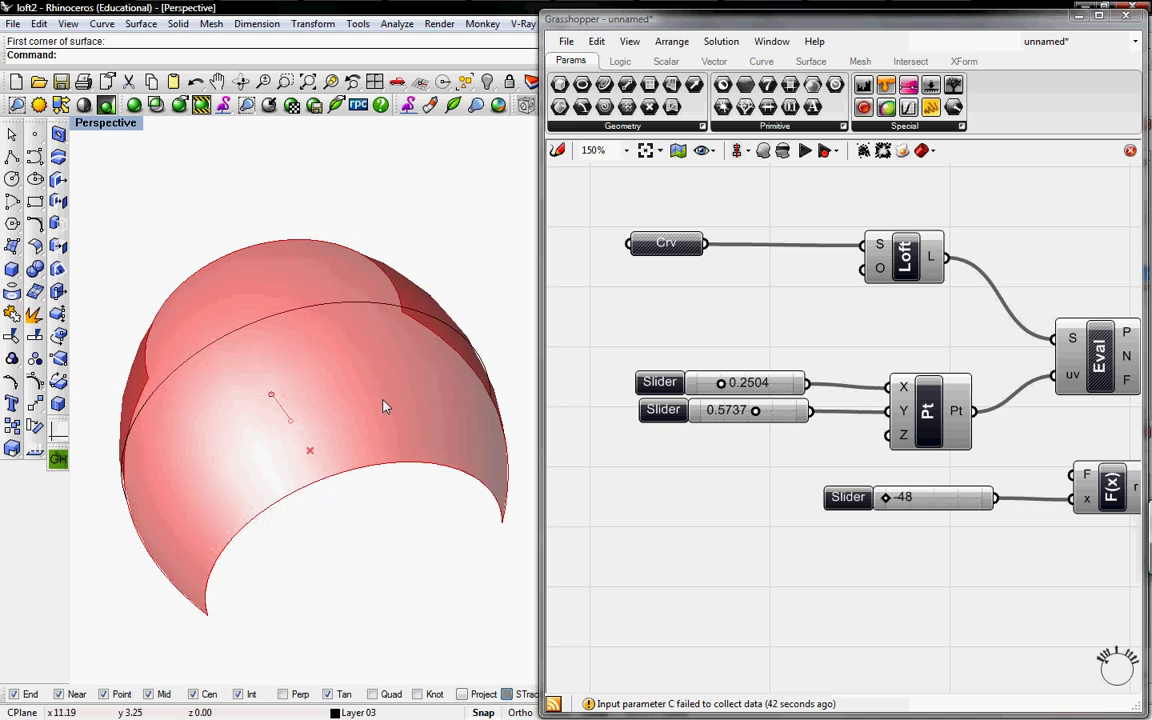
pyautogui.moveTo(814, 515); pyautogui.dragTo(820, 501, button='right')
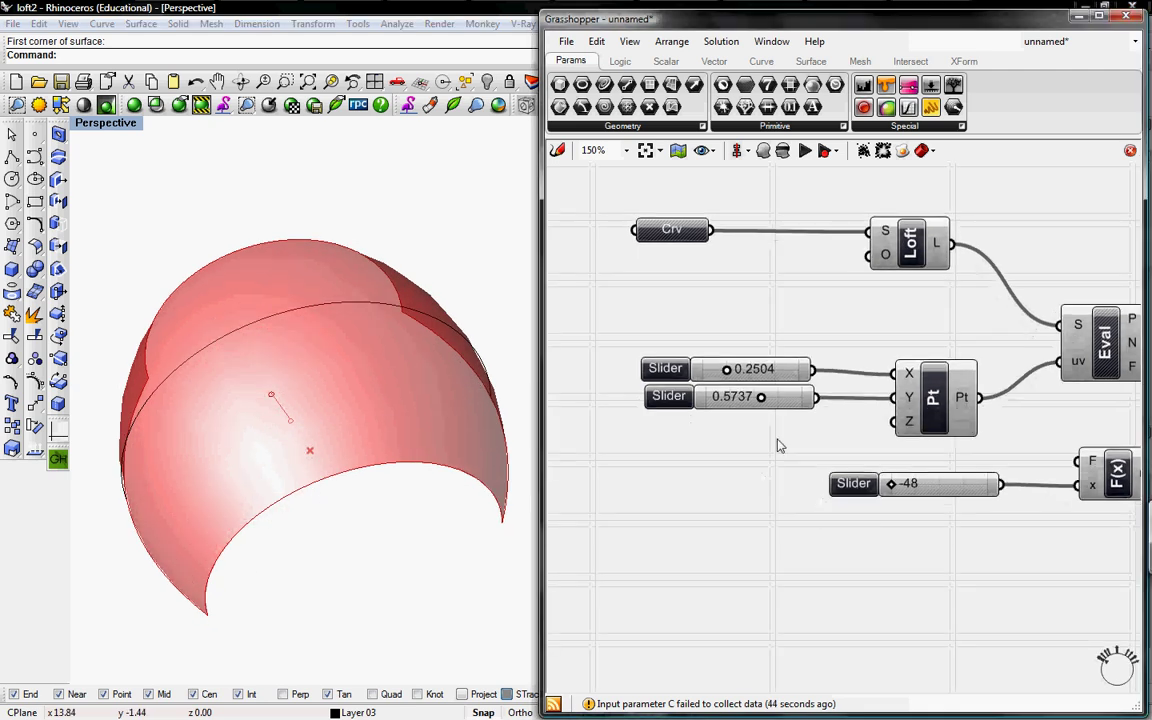
# Step: Change the 0.5737 slider's value to 0.5 through its Edit dialog
pyautogui.rightClick(777, 398)
pyautogui.click(836, 482)
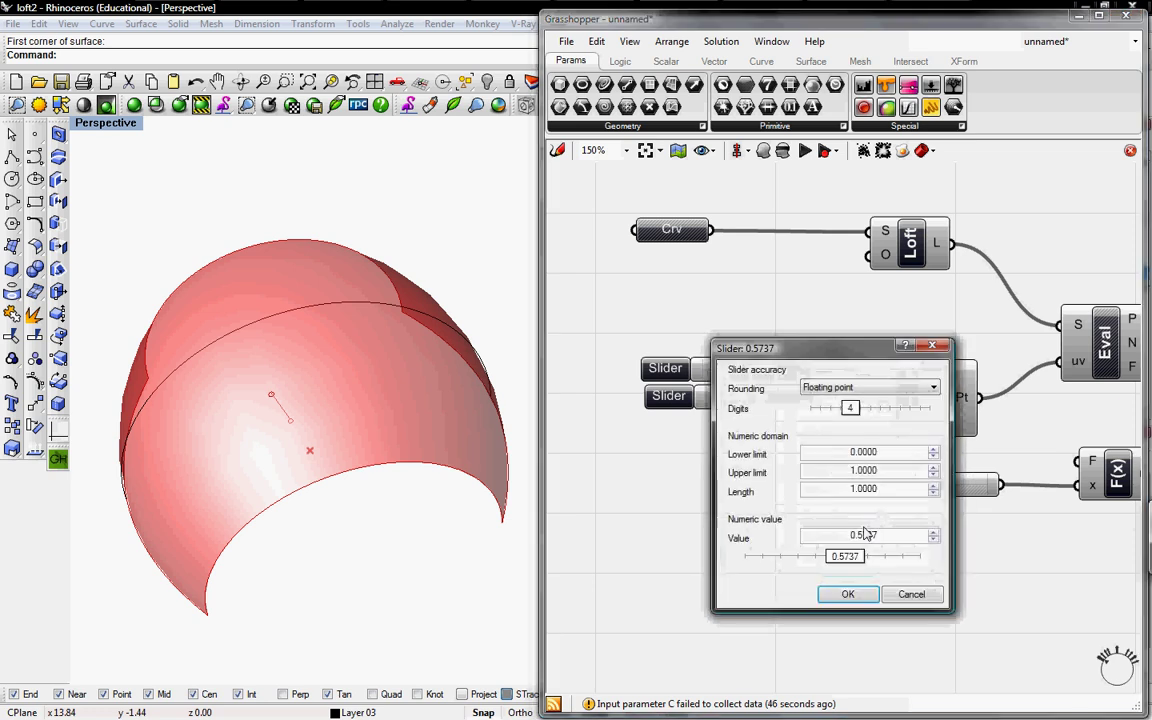
pyautogui.doubleClick(880, 534)
pyautogui.write('0.5')
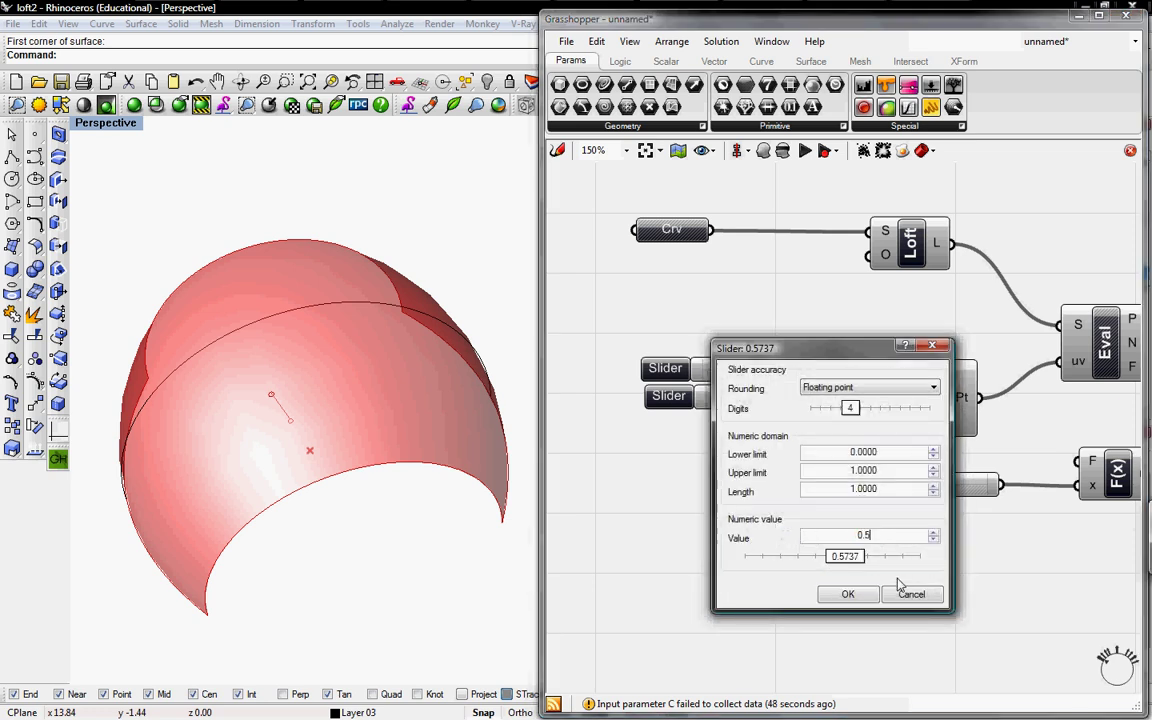
pyautogui.press('Tab')
pyautogui.click(847, 594)
# Step: Change the 0.2504 slider's value to 0.5 as well
pyautogui.rightClick(790, 369)
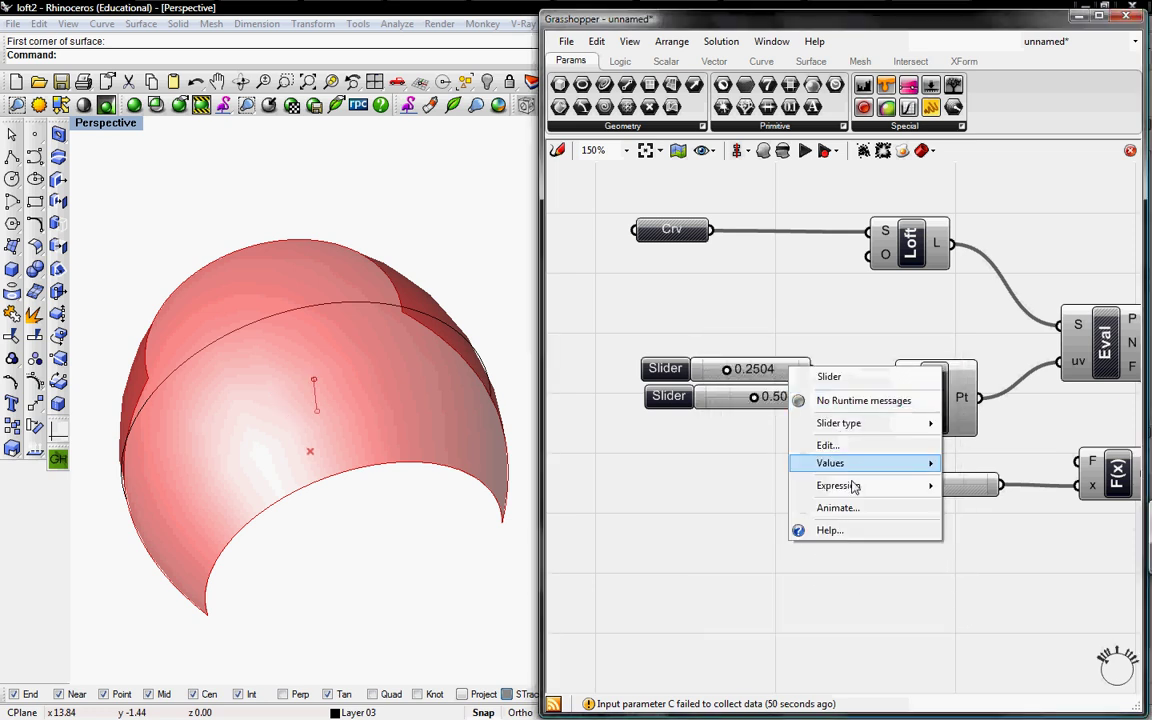
pyautogui.click(828, 445)
pyautogui.doubleClick(880, 505)
pyautogui.write('0.5')
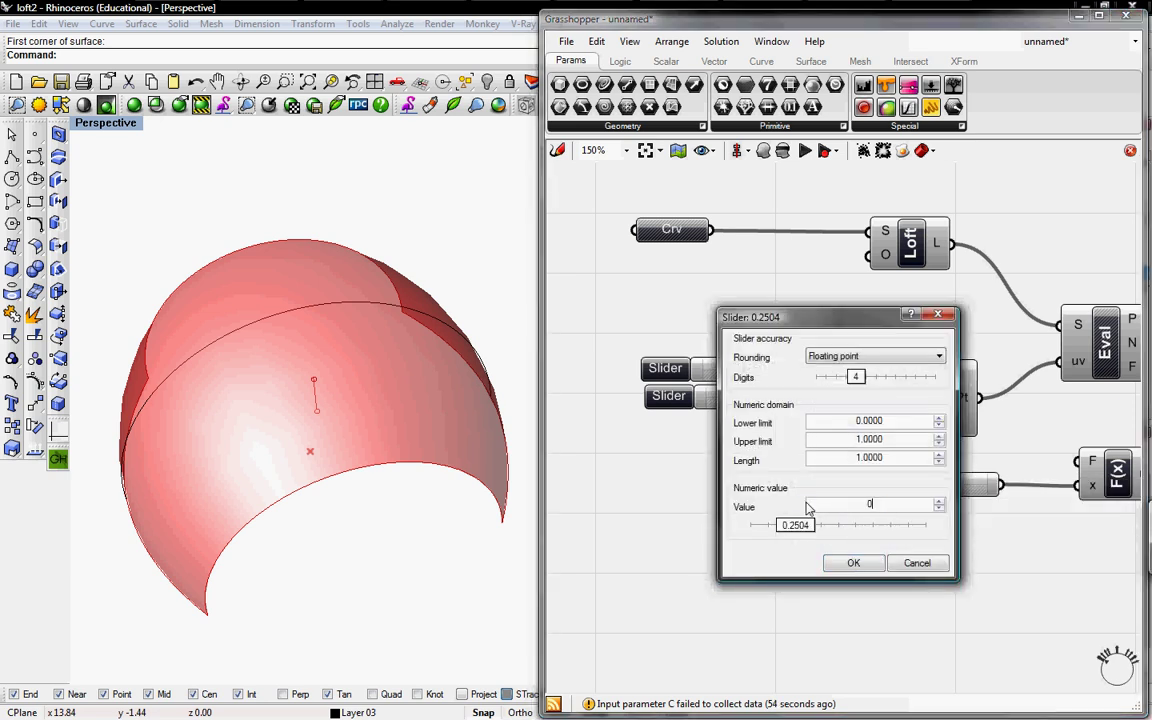
pyautogui.click(853, 565)
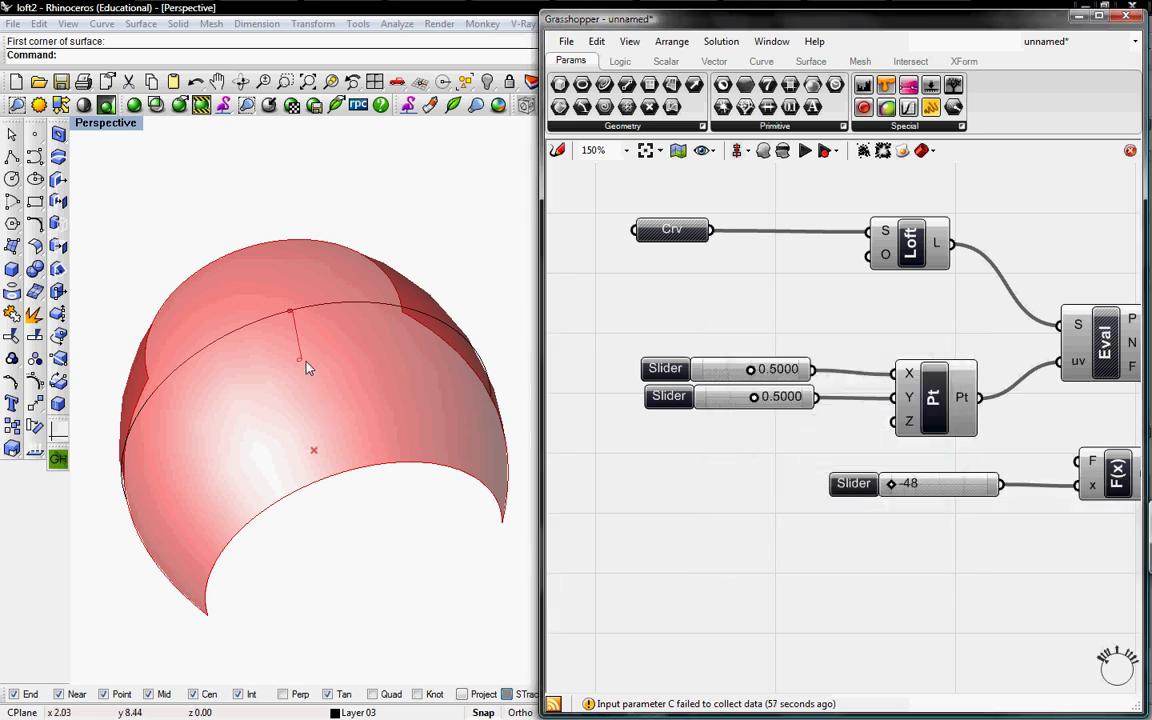
# Step: Drag the length slider from -48 to 48 so the piped normal points outward
pyautogui.moveTo(275, 325); pyautogui.dragTo(296, 296, button='right')
pyautogui.moveTo(357, 390); pyautogui.dragTo(477, 405, button='right')
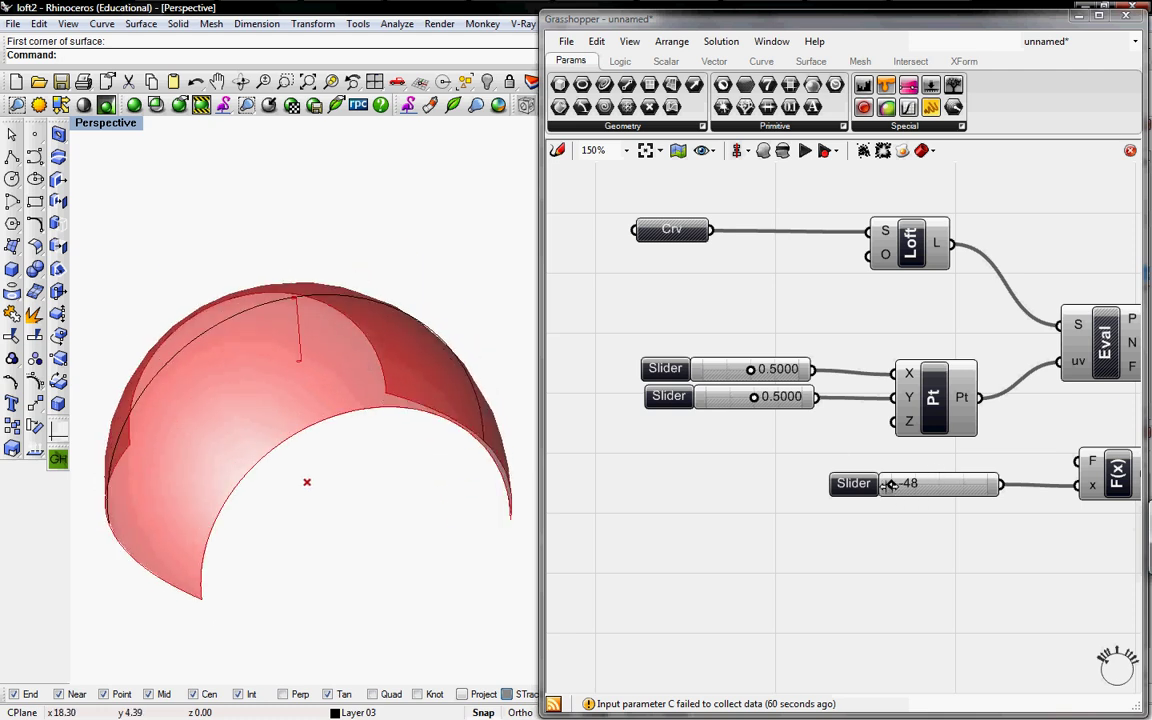
pyautogui.moveTo(889, 484); pyautogui.dragTo(987, 484)
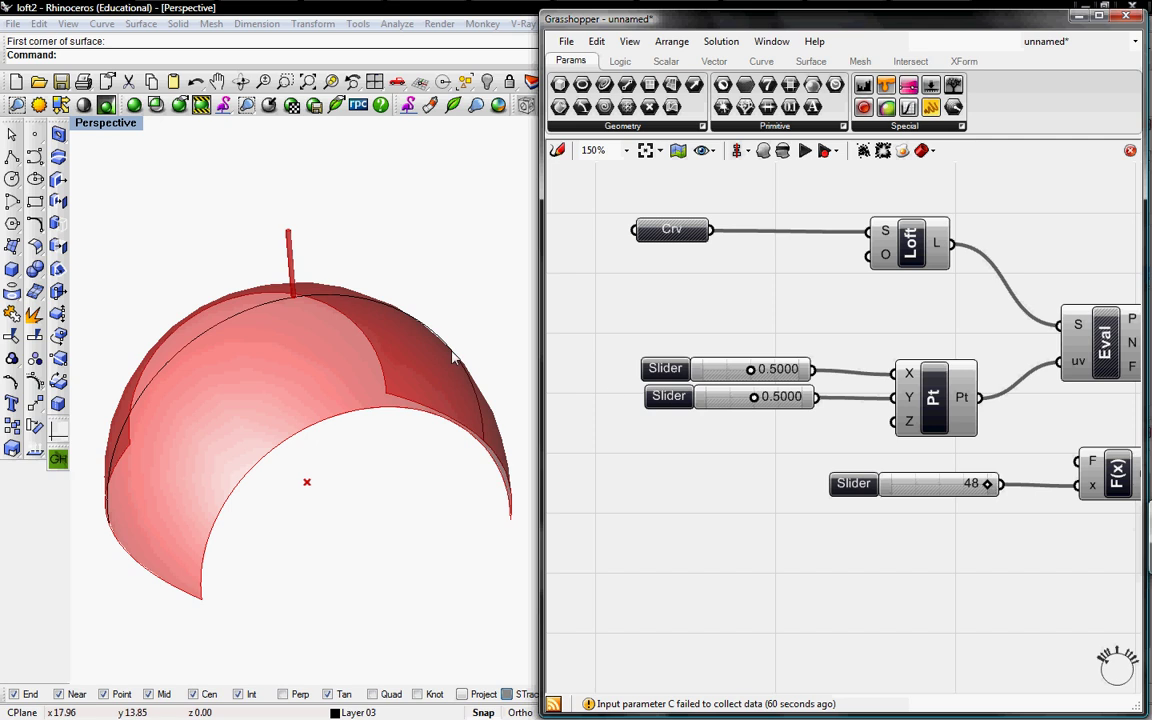
pyautogui.moveTo(453, 358)
pyautogui.mouseDown(button='right')
pyautogui.moveTo(342, 378)
pyautogui.moveTo(317, 369)
pyautogui.moveTo(329, 339)
pyautogui.moveTo(275, 390)
pyautogui.moveTo(288, 365)
pyautogui.moveTo(275, 362)
pyautogui.moveTo(360, 388)
pyautogui.moveTo(364, 337)
pyautogui.moveTo(352, 315)
pyautogui.mouseUp(button='right')
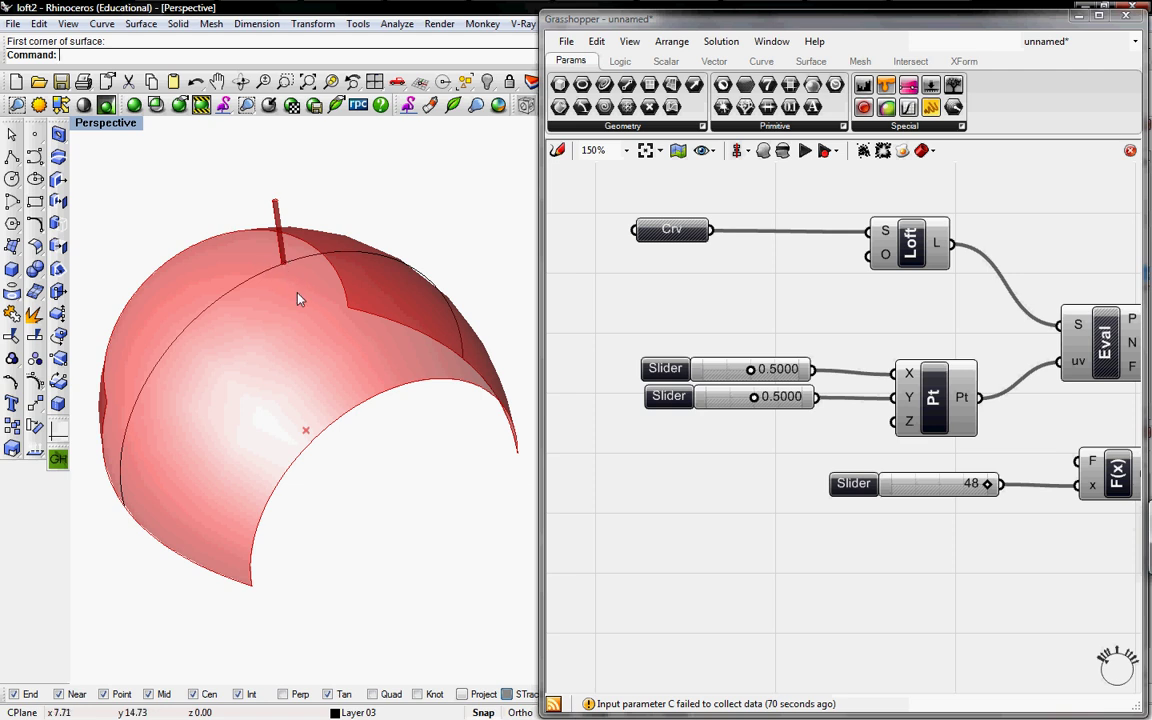
pyautogui.moveTo(297, 298); pyautogui.dragTo(417, 342, button='right')
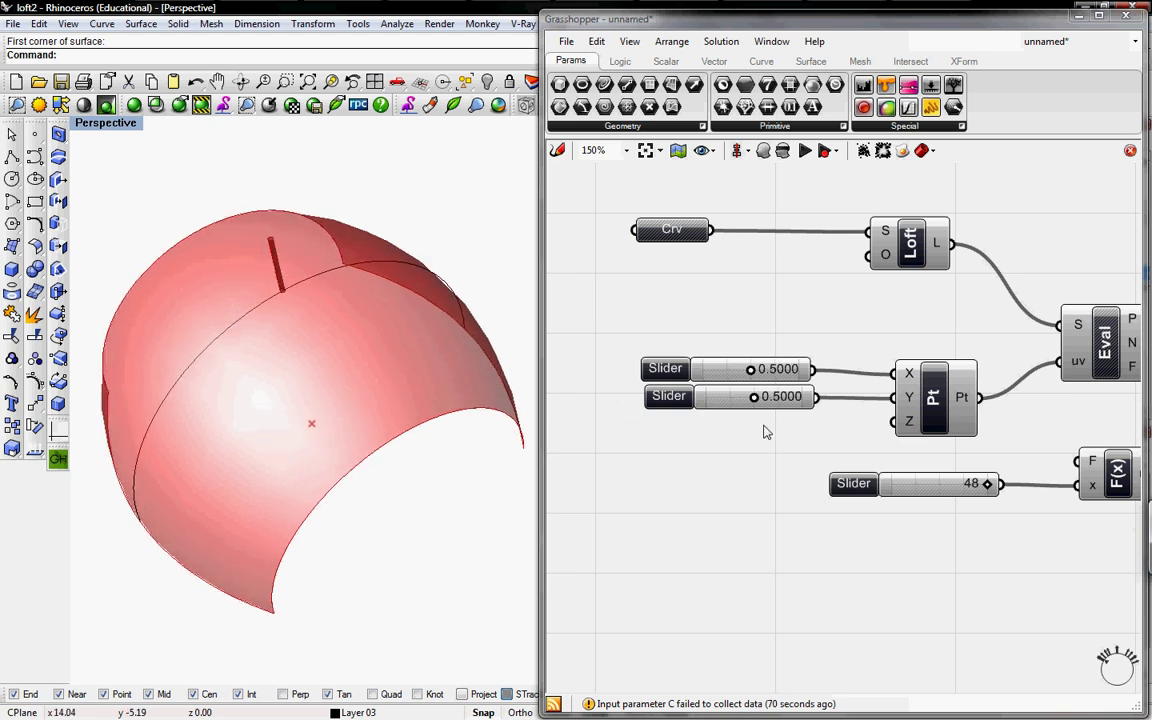
pyautogui.moveTo(764, 431); pyautogui.dragTo(767, 377, button='right')
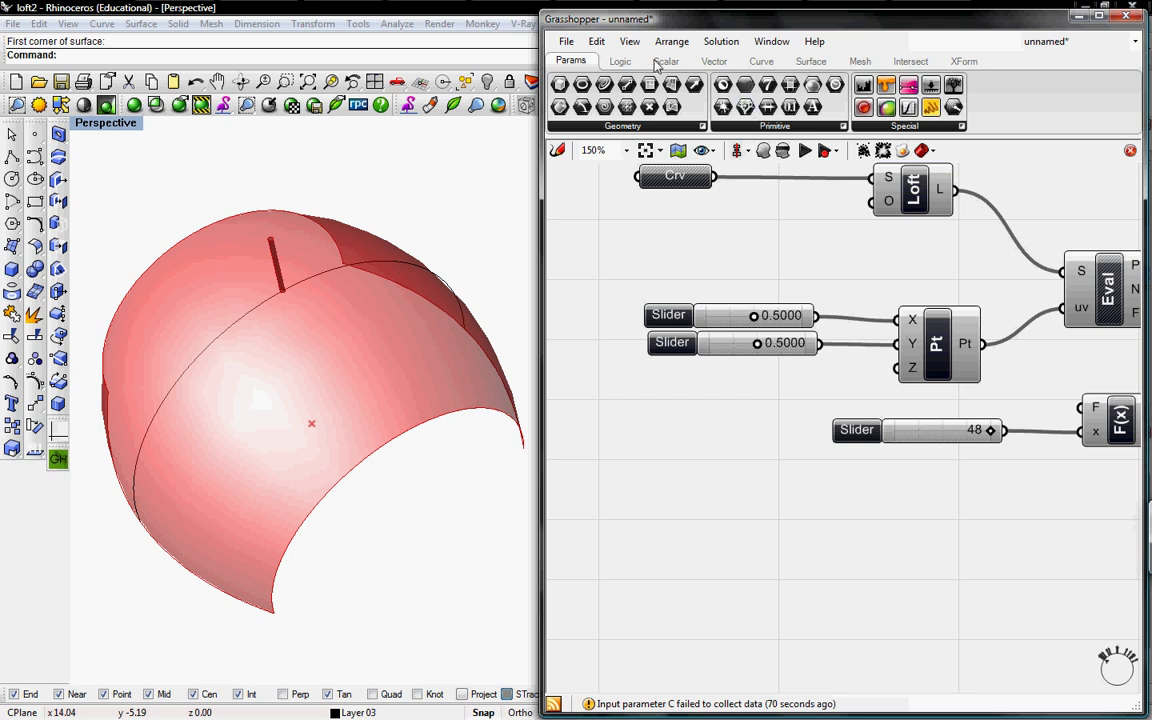
# Step: Add an F(x,y) expression component set to x/y and duplicate the 0.5000 slider beside it
pyautogui.click(620, 61)
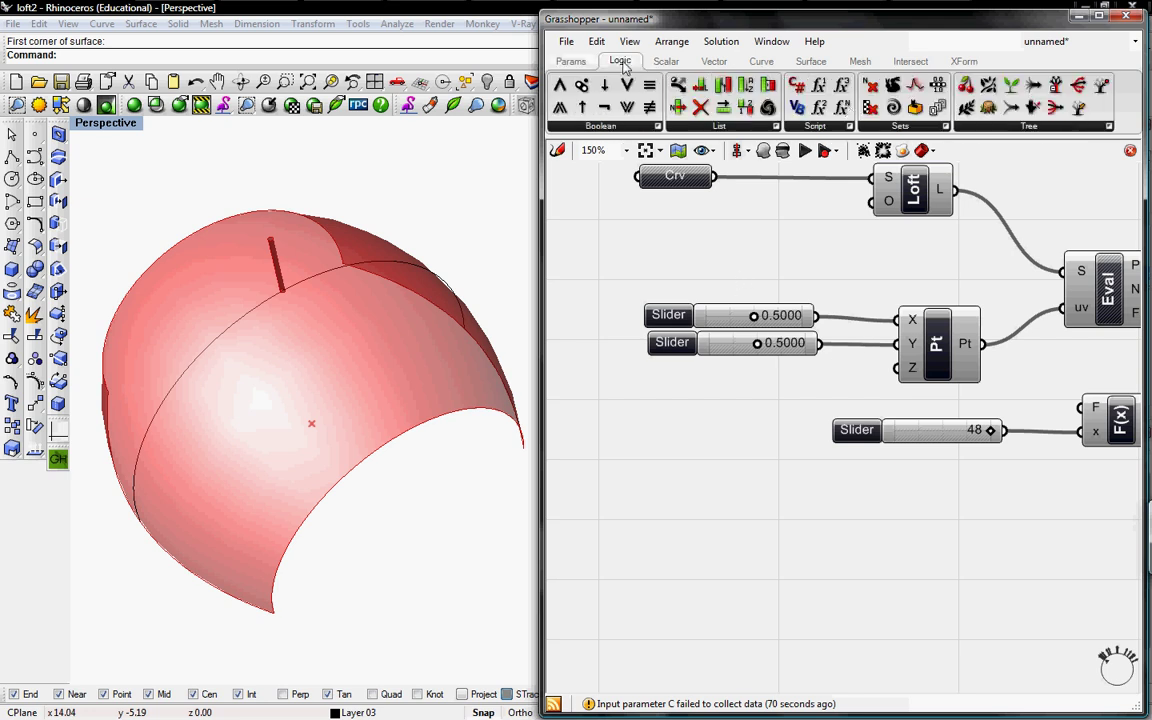
pyautogui.click(840, 524)
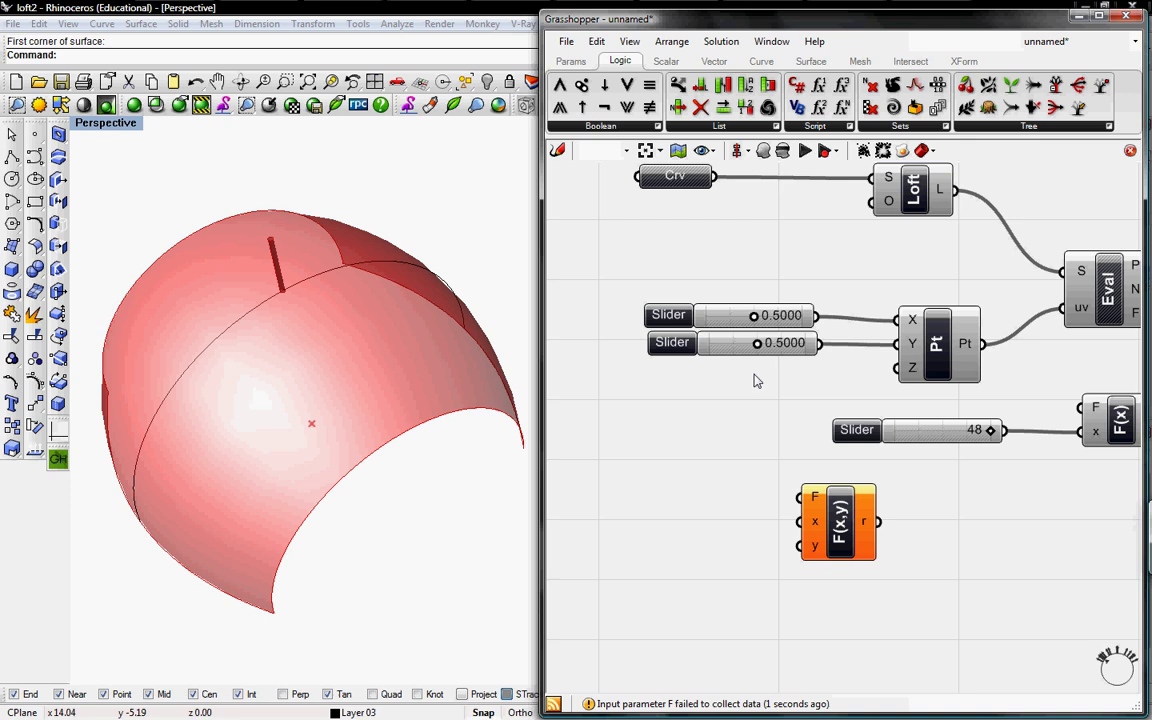
pyautogui.rightClick(818, 498)
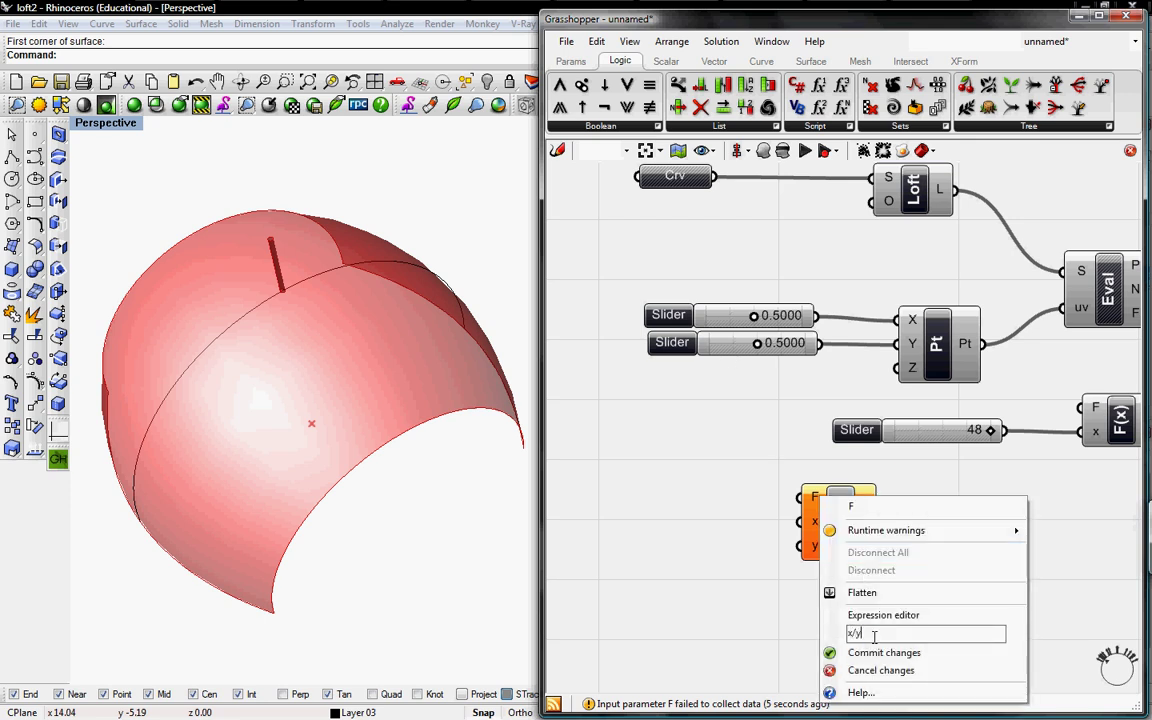
pyautogui.click(880, 652)
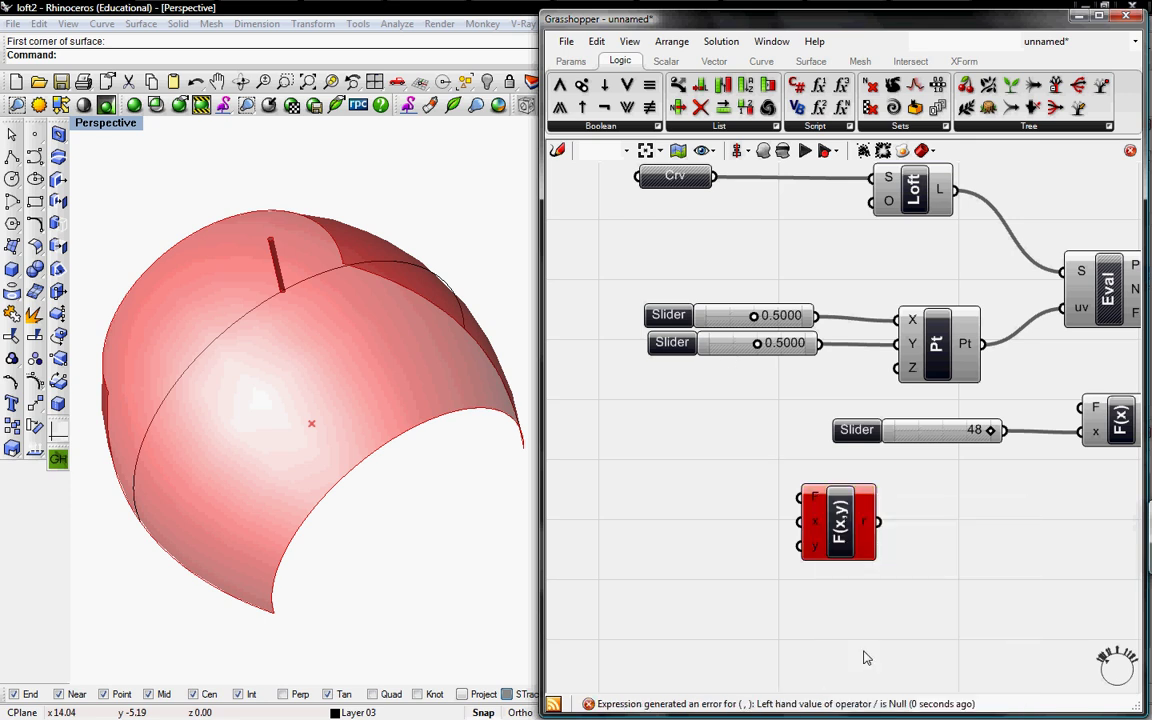
pyautogui.click(782, 320)
pyautogui.keyDown('alt'); pyautogui.moveTo(782, 320); pyautogui.dragTo(800, 521); pyautogui.keyUp('alt')
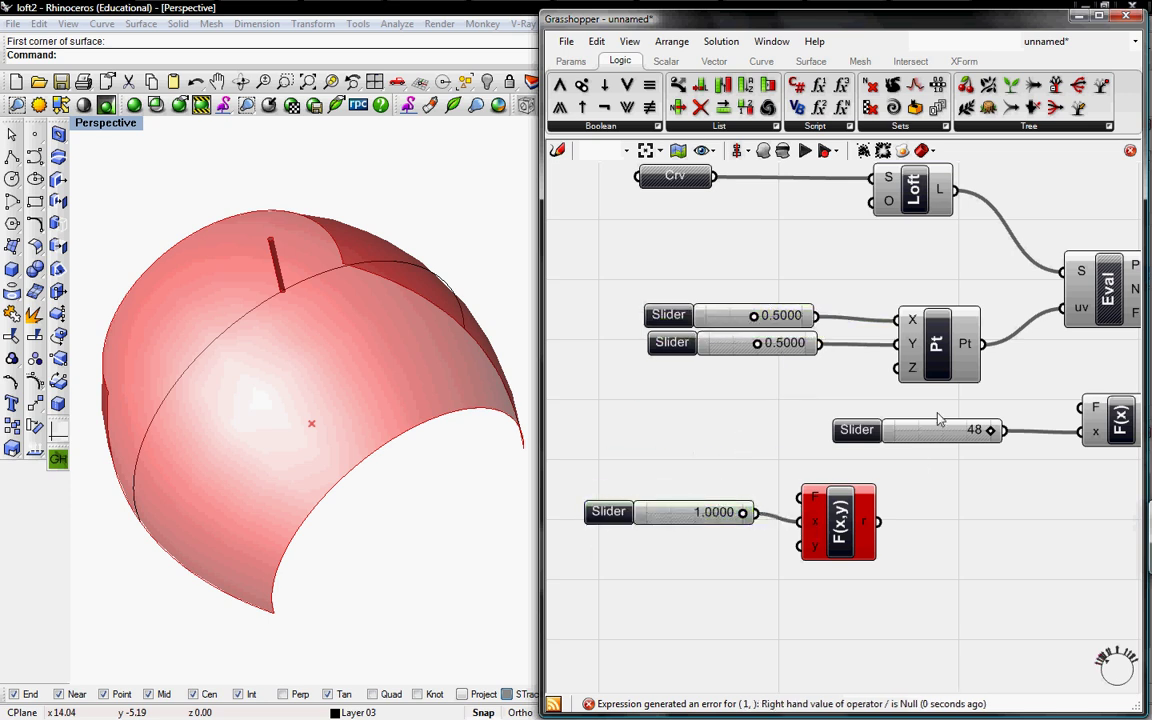
# Step: Wire the new slider into x, then copy the 48 slider and set it to value 2, lower limit 0
pyautogui.click(918, 432)
pyautogui.keyDown('alt'); pyautogui.moveTo(918, 432); pyautogui.dragTo(663, 562); pyautogui.keyUp('alt')
pyautogui.rightClick(658, 548)
pyautogui.click(690, 623)
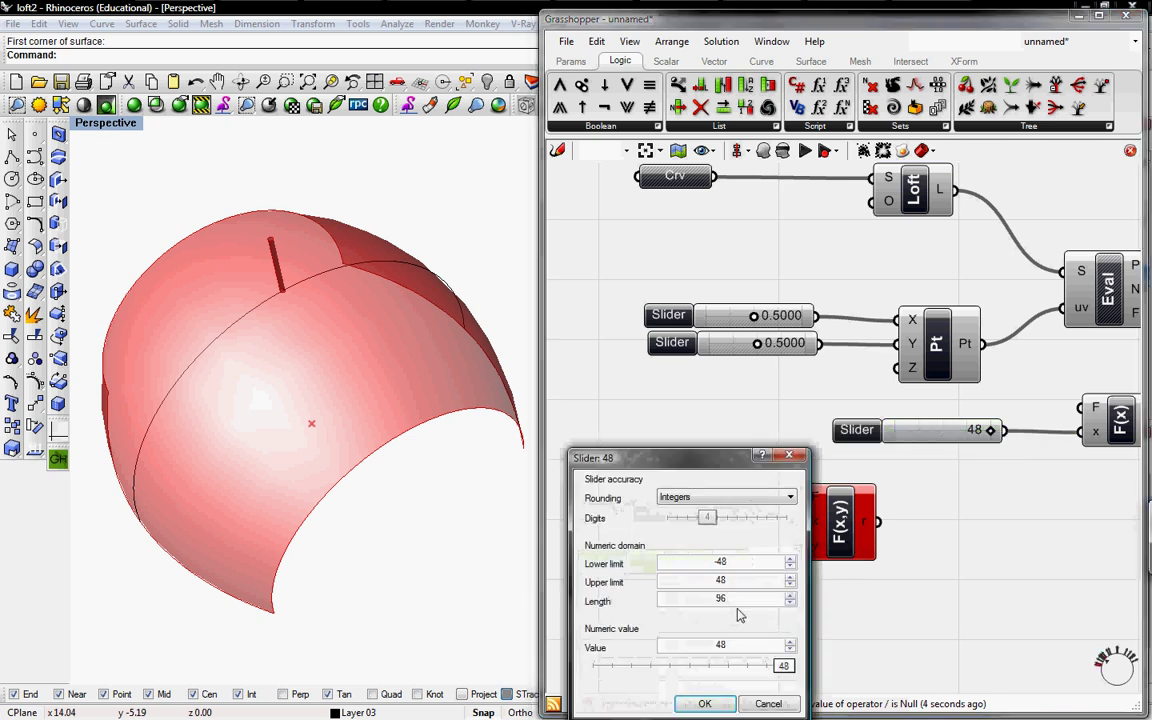
pyautogui.doubleClick(683, 645)
pyautogui.write('2')
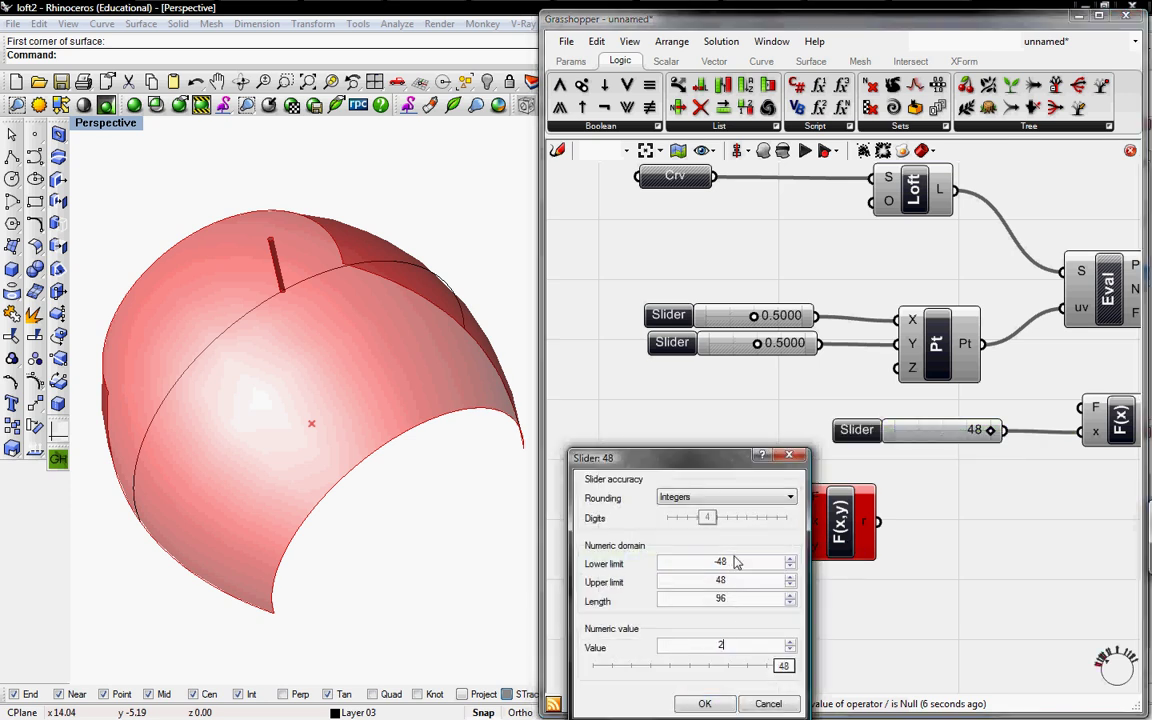
pyautogui.doubleClick(676, 562)
pyautogui.write('0')
pyautogui.click(743, 648)
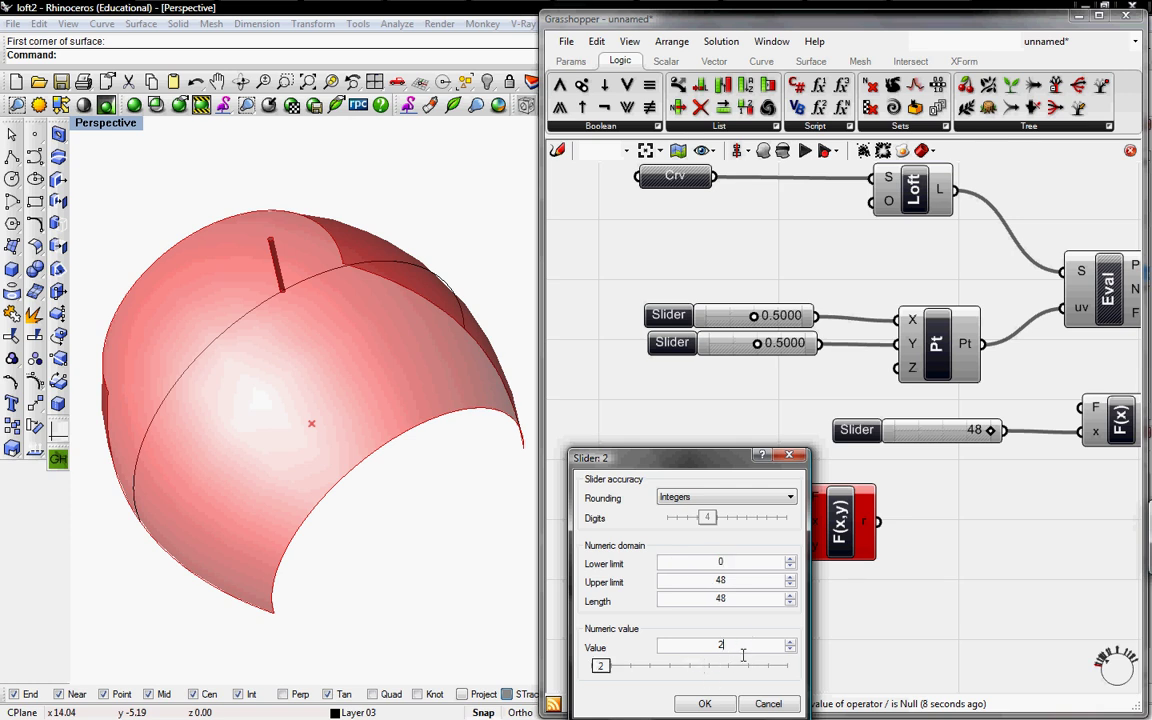
pyautogui.click(704, 705)
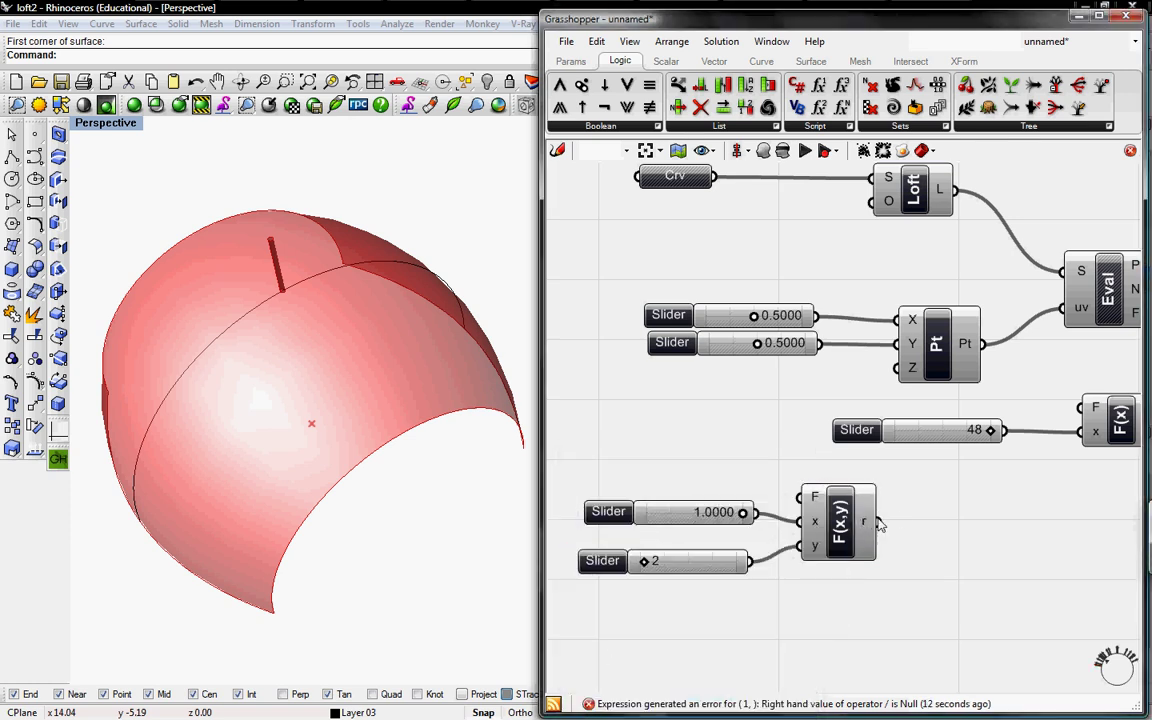
# Step: Feed the x/y result into the point's X and Y coordinates, then review the Mul and Sum components
pyautogui.moveTo(877, 521)
pyautogui.mouseDown()
pyautogui.moveTo(810, 398)
pyautogui.moveTo(896, 320)
pyautogui.moveTo(793, 472)
pyautogui.moveTo(879, 522)
pyautogui.mouseUp()
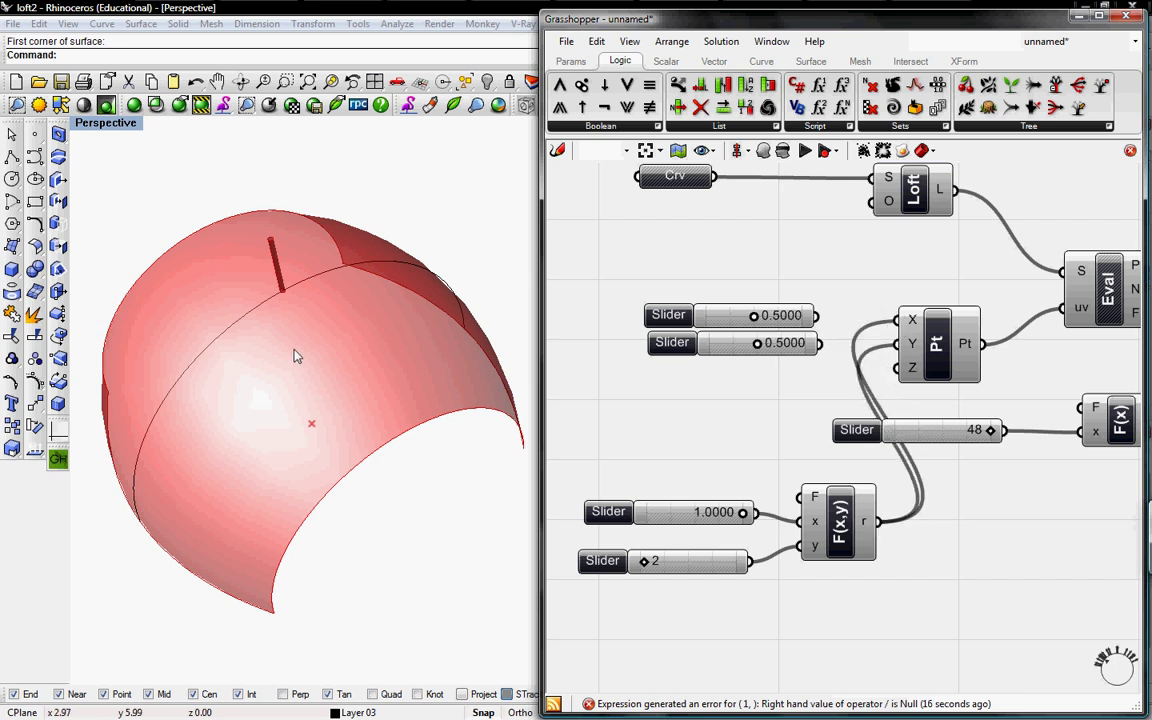
pyautogui.moveTo(296, 352); pyautogui.dragTo(310, 285, button='right')
pyautogui.moveTo(912, 320); pyautogui.dragTo(892, 365, button='right')
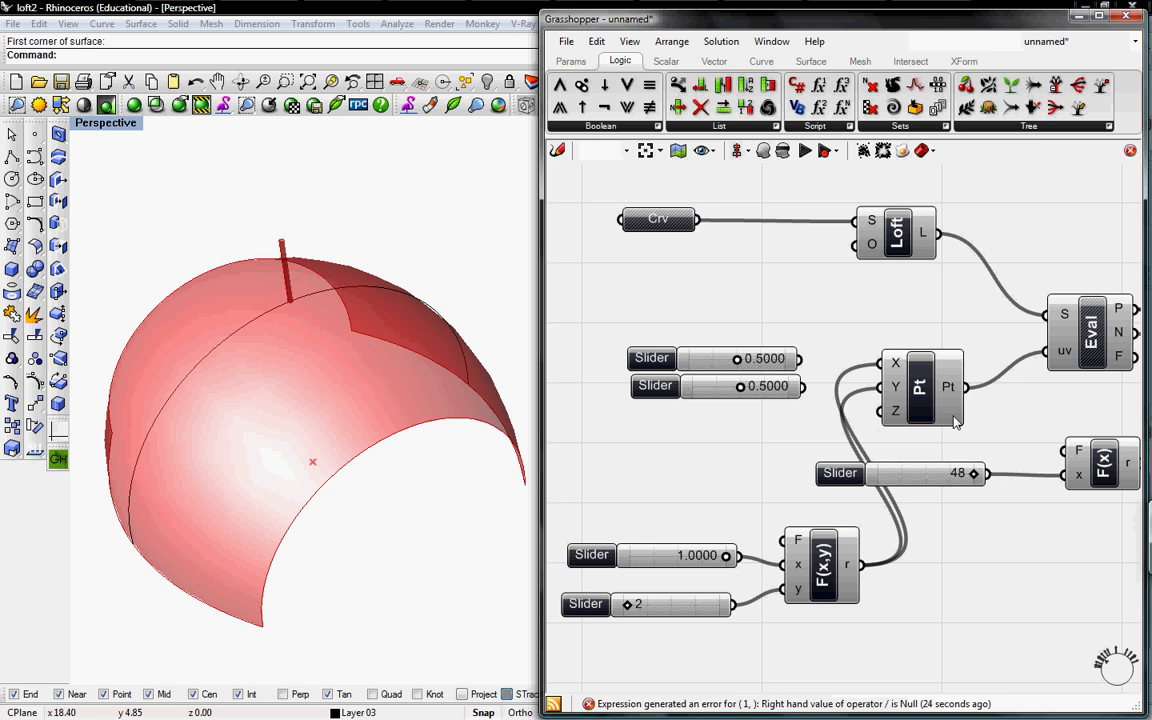
pyautogui.moveTo(955, 422); pyautogui.dragTo(800, 414, button='right')
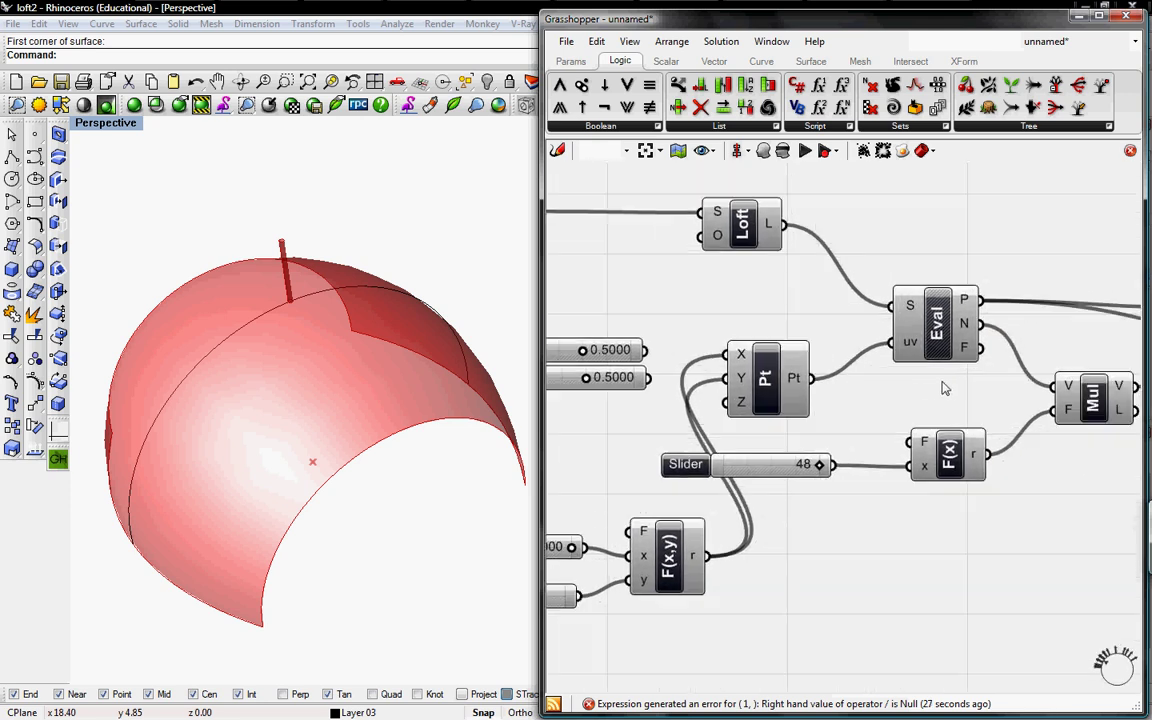
pyautogui.moveTo(943, 388); pyautogui.dragTo(876, 388, button='right')
pyautogui.moveTo(960, 382); pyautogui.dragTo(922, 385, button='right')
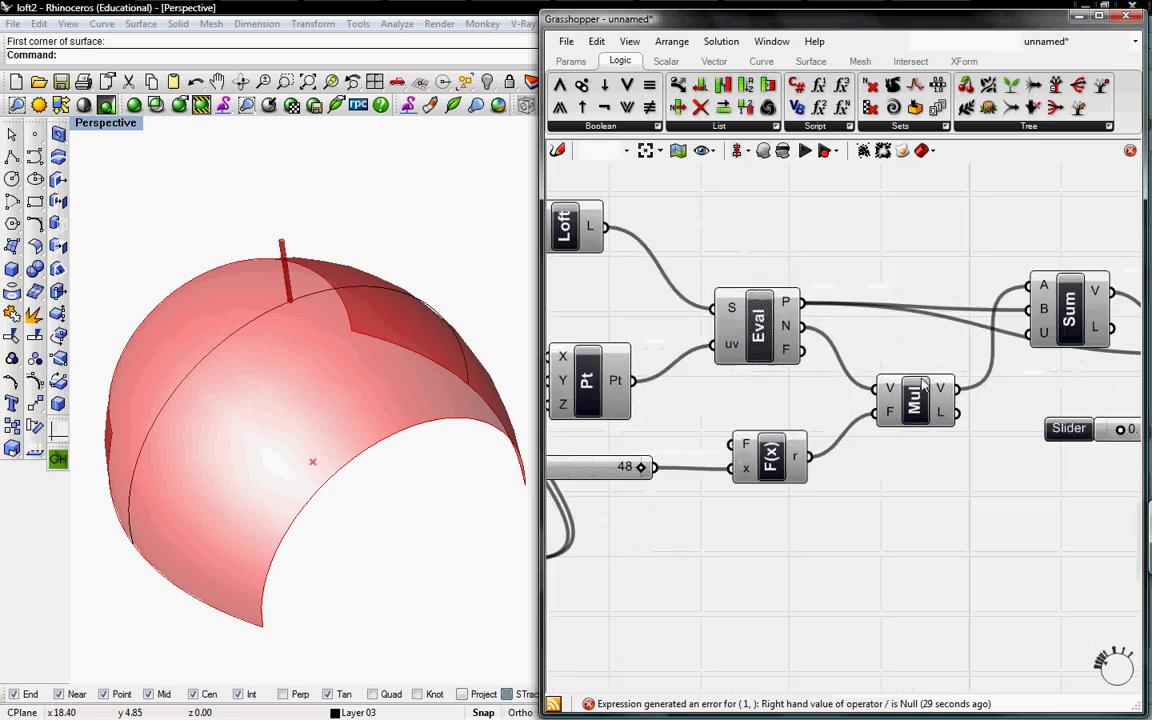